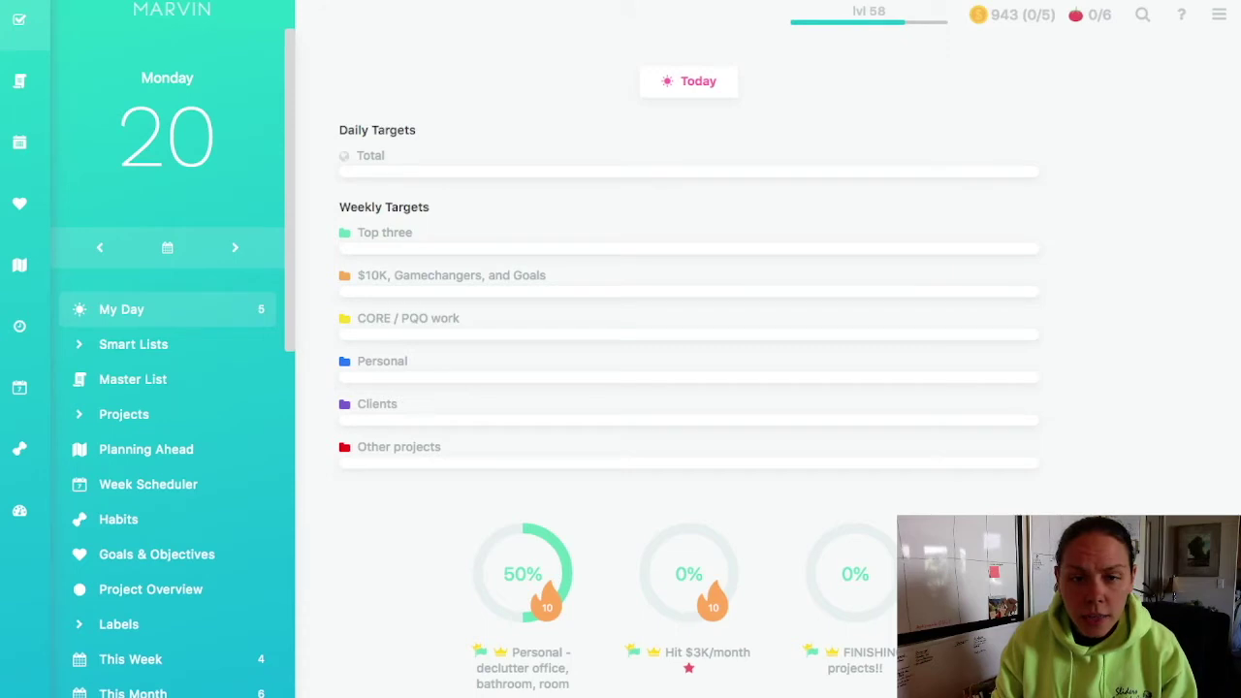
- Start the 'Start 2h Pomodoro Cycle' tomato timer on My Day, then dismiss it
{"action": "scroll", "coordinate": [688, 388], "scroll_direction": "down", "scroll_amount": 5}
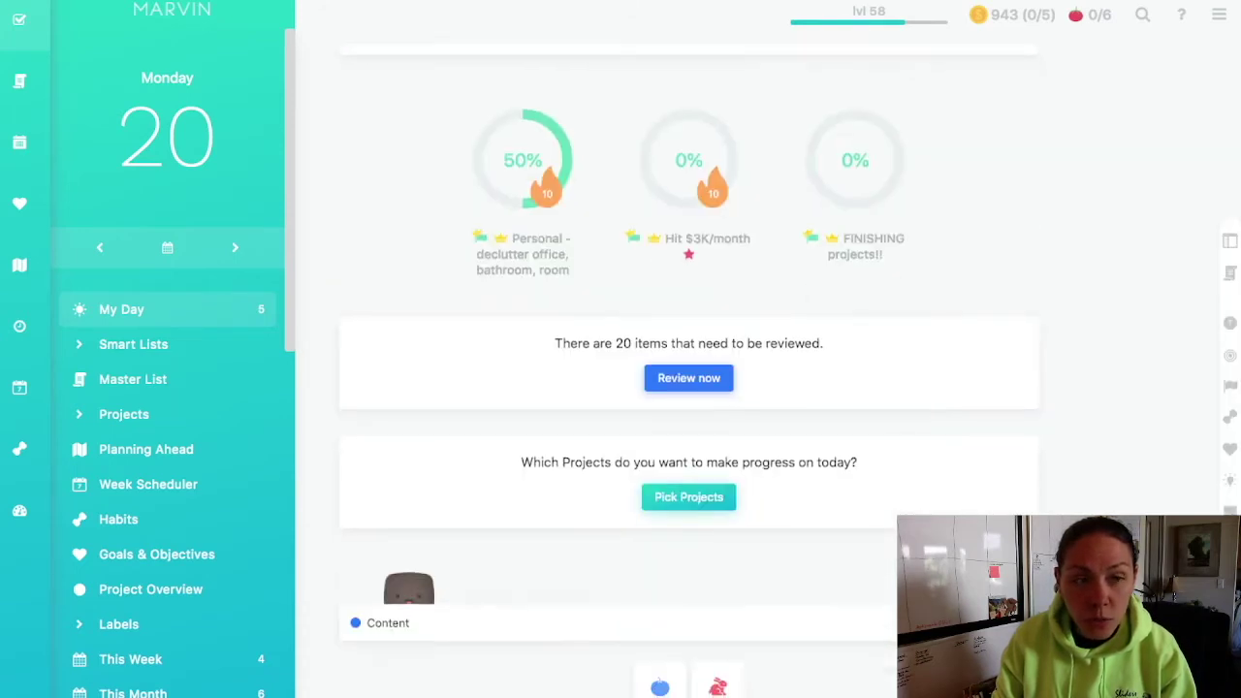
{"action": "scroll", "coordinate": [689, 388], "scroll_direction": "down", "scroll_amount": 5}
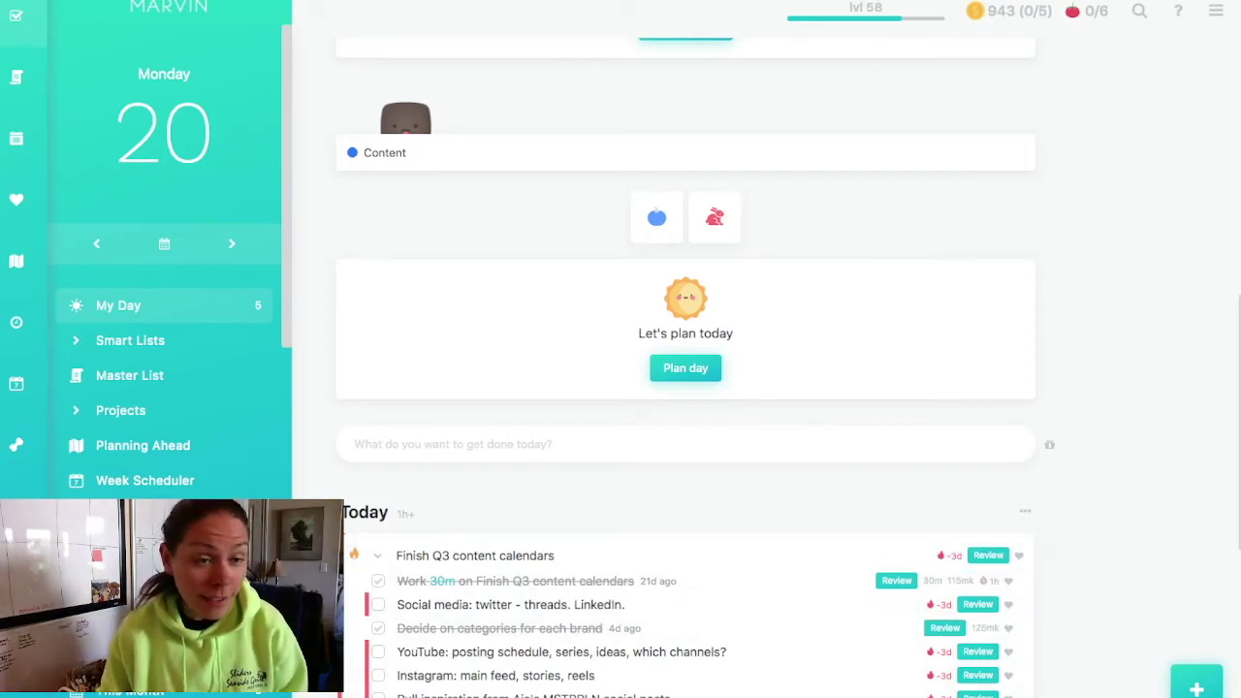
{"action": "scroll", "coordinate": [685, 369], "scroll_direction": "down", "scroll_amount": 3}
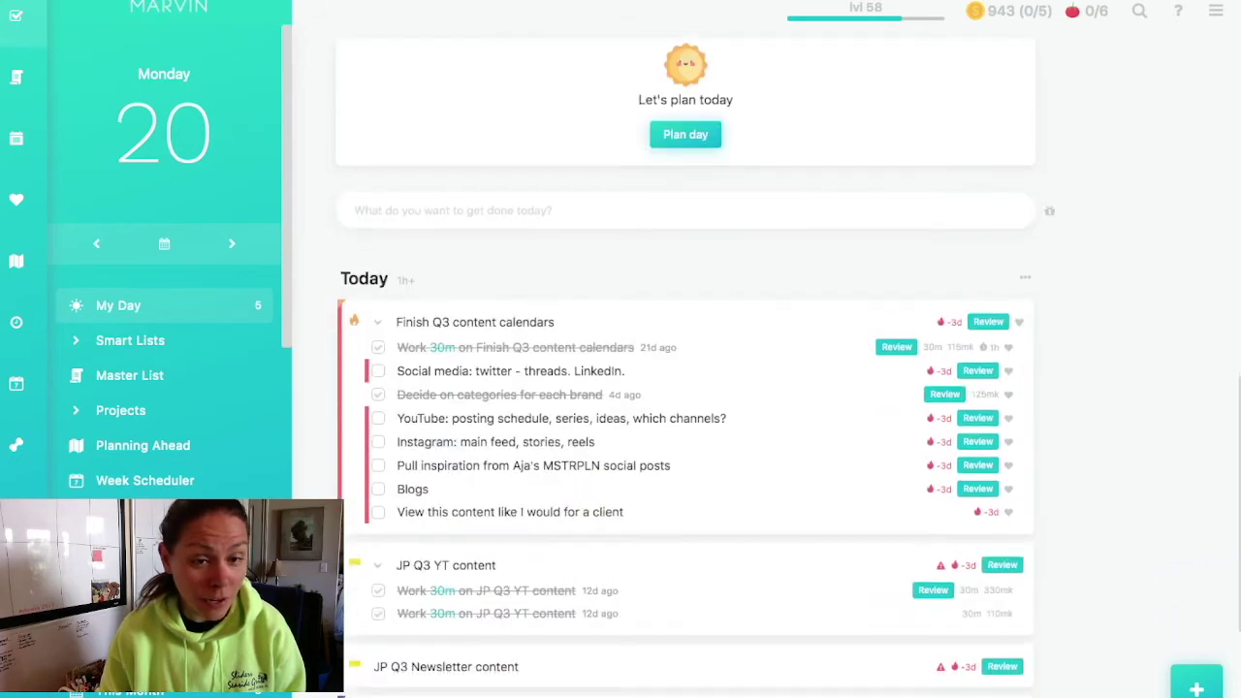
{"action": "scroll", "coordinate": [686, 368], "scroll_direction": "up", "scroll_amount": 4}
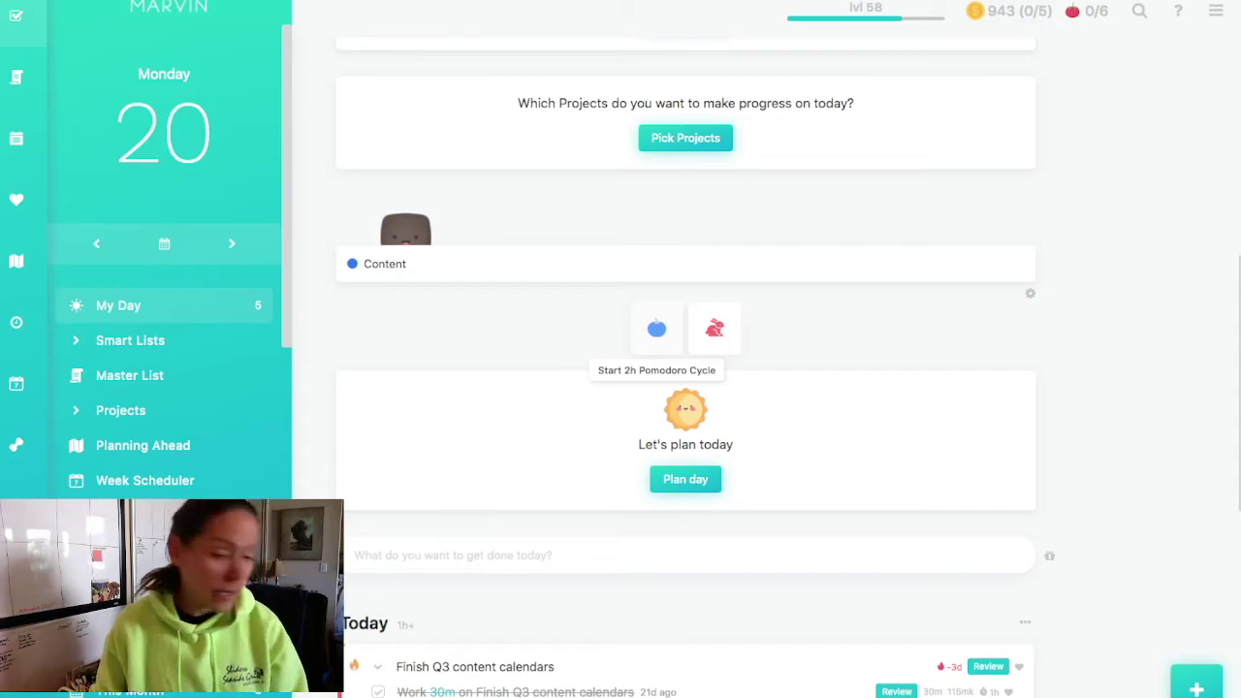
{"action": "left_click", "coordinate": [656, 328]}
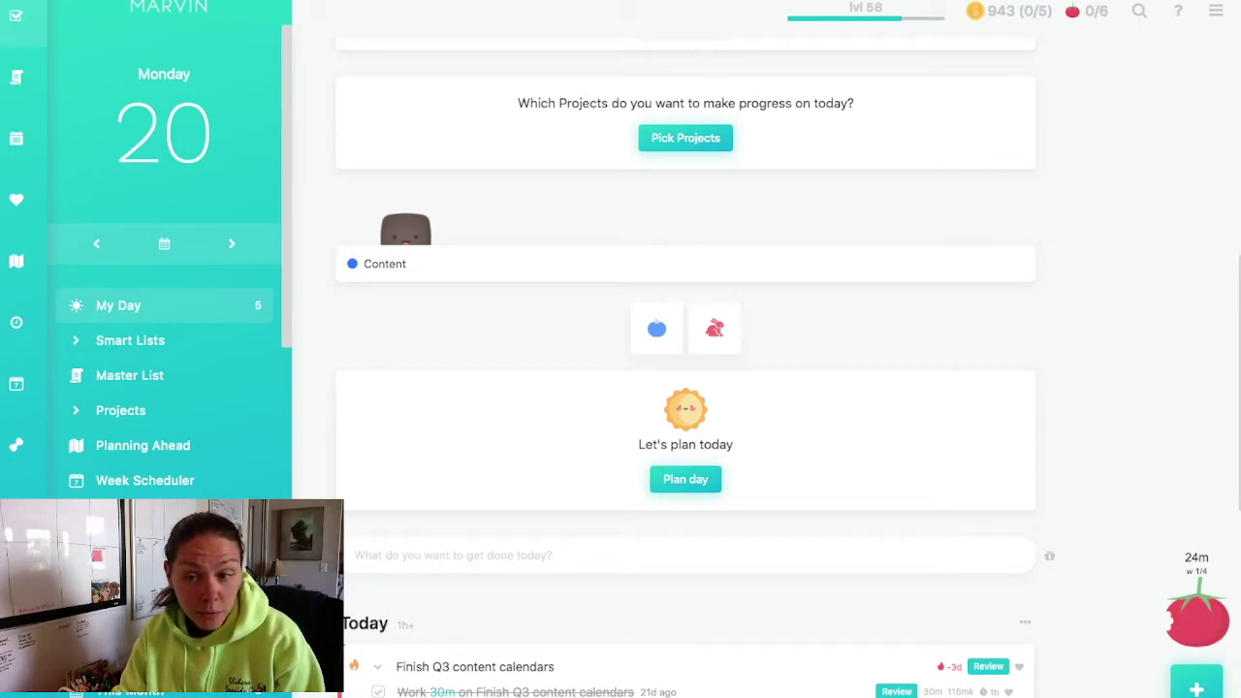
{"action": "mouse_move", "coordinate": [1196, 616]}
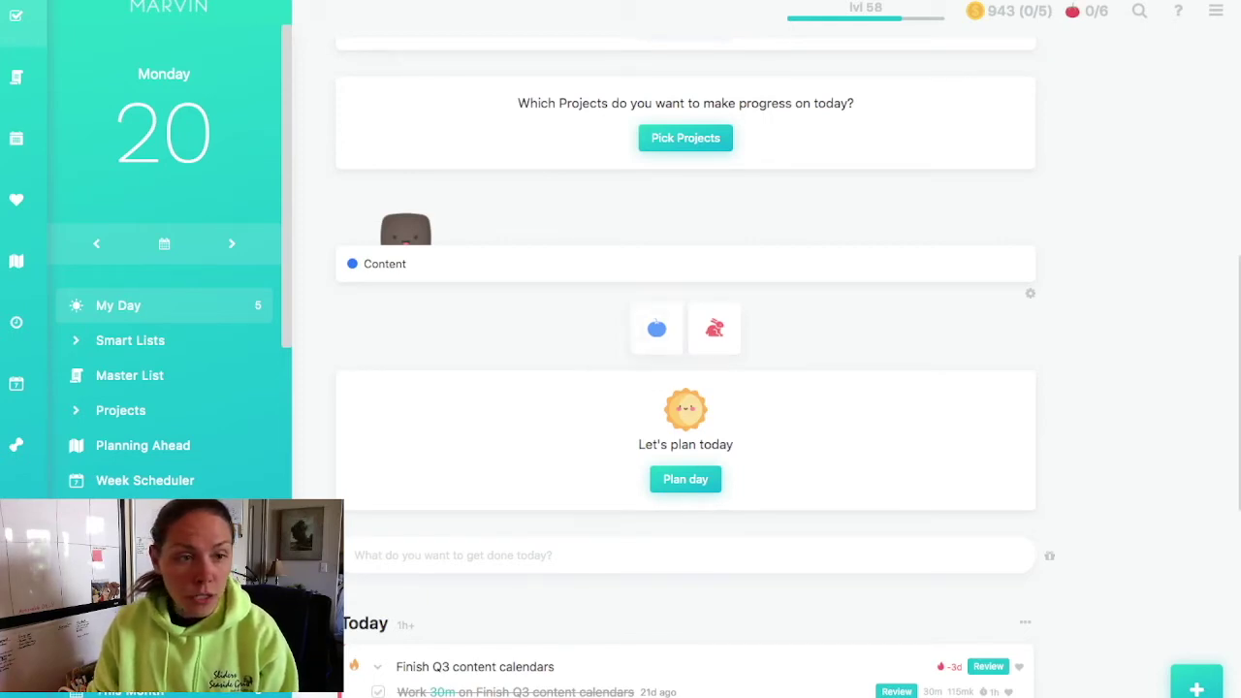
{"action": "left_click", "coordinate": [1216, 11]}
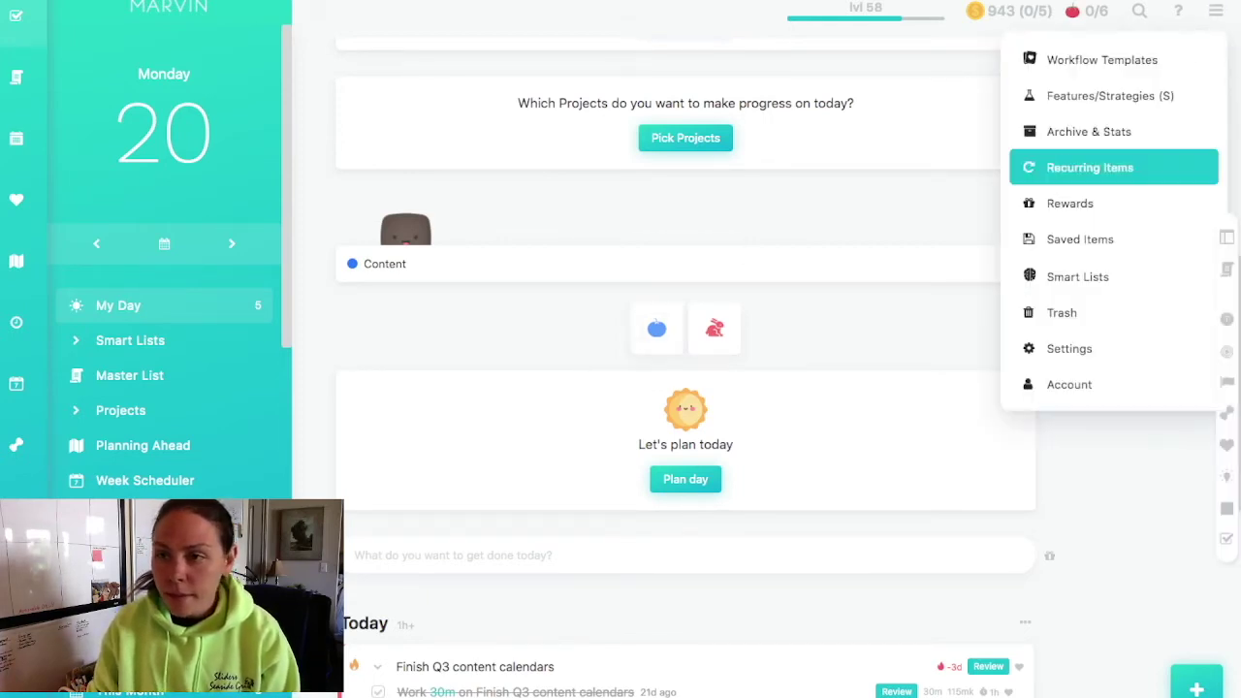
{"action": "key", "text": "Escape"}
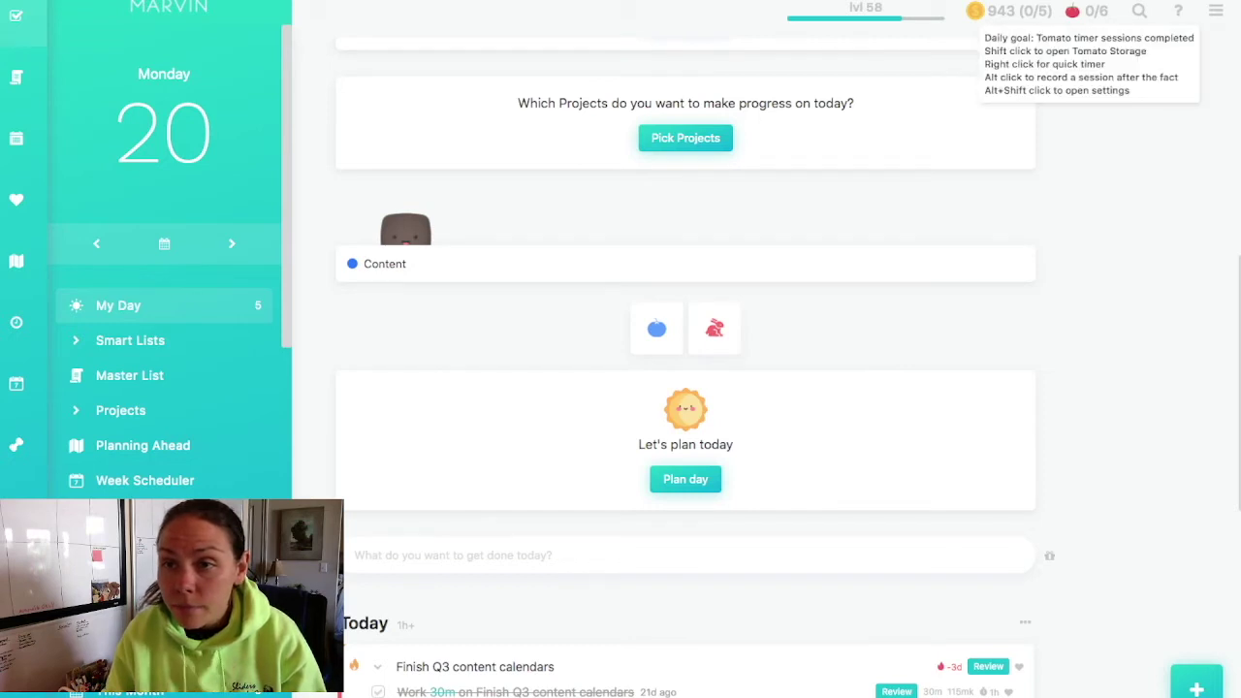
{"action": "left_click", "coordinate": [1072, 10]}
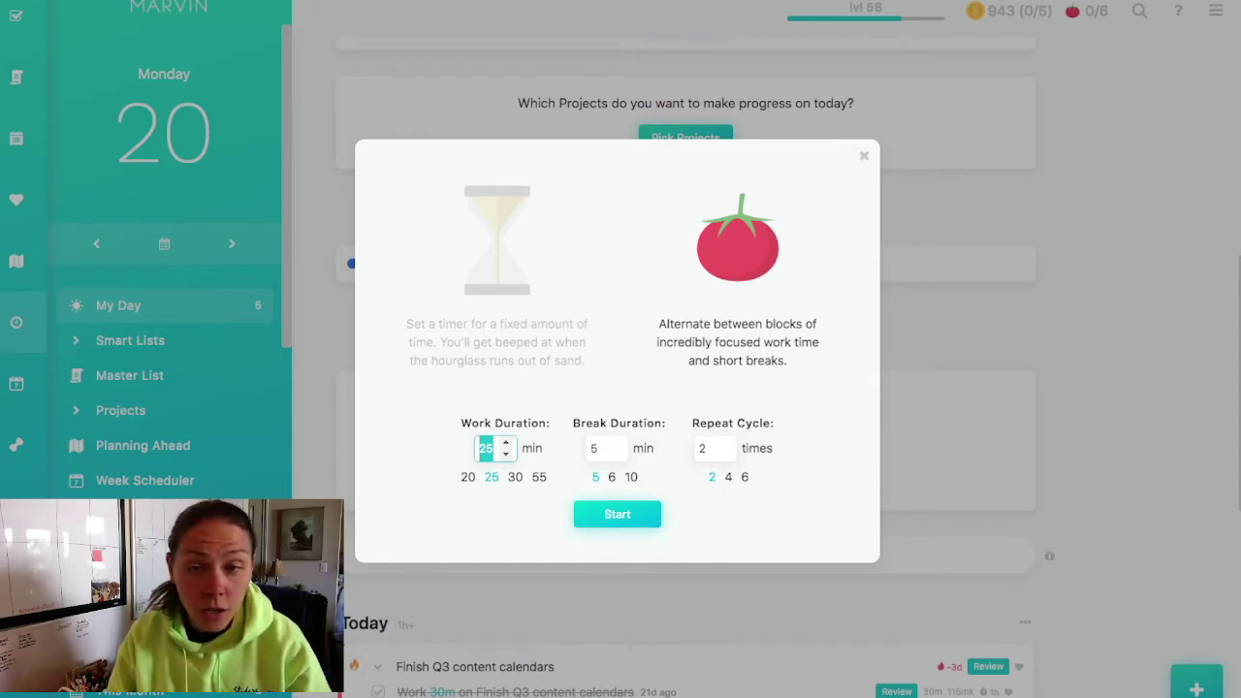
{"action": "key", "text": "Escape"}
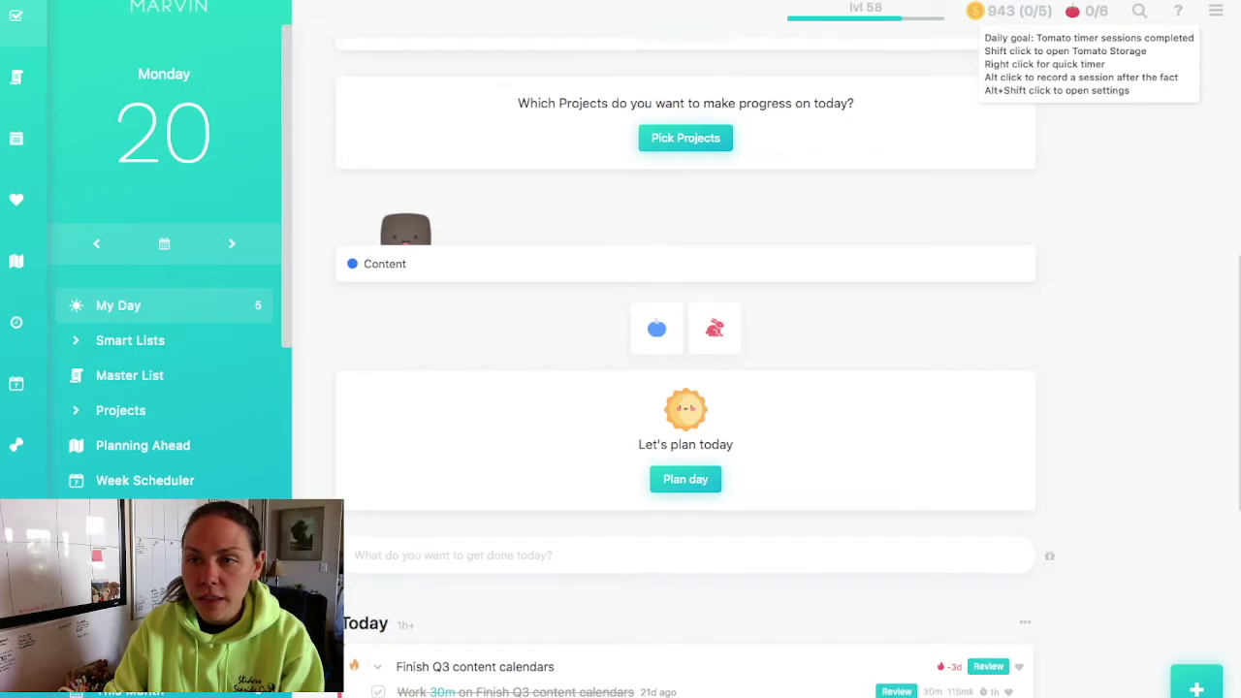
{"action": "left_click", "coordinate": [1084, 11], "text": "alt"}
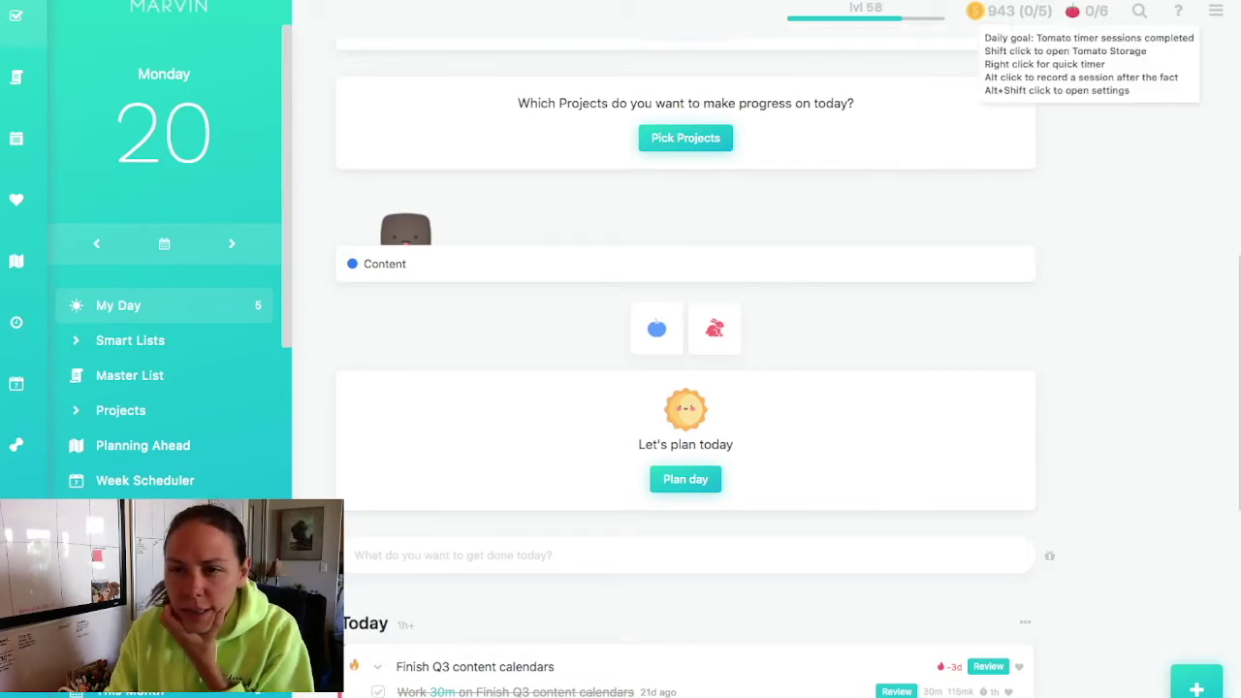
{"action": "right_click", "coordinate": [1072, 11]}
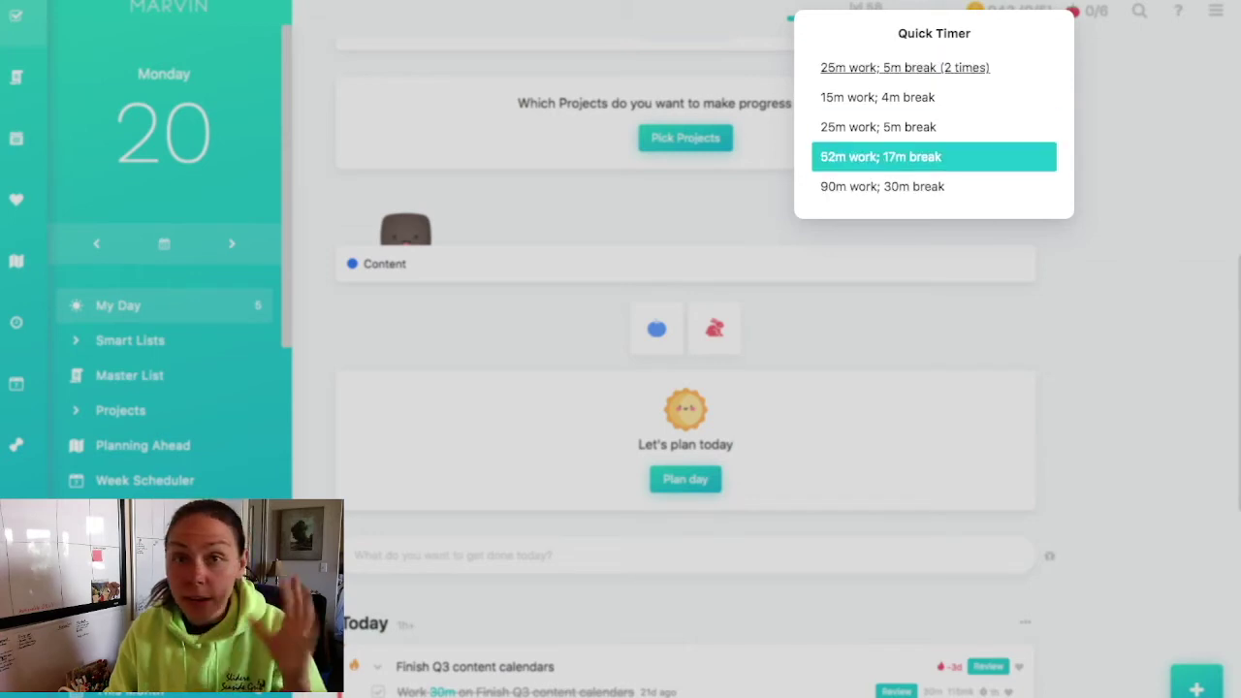
{"action": "key", "text": "Escape"}
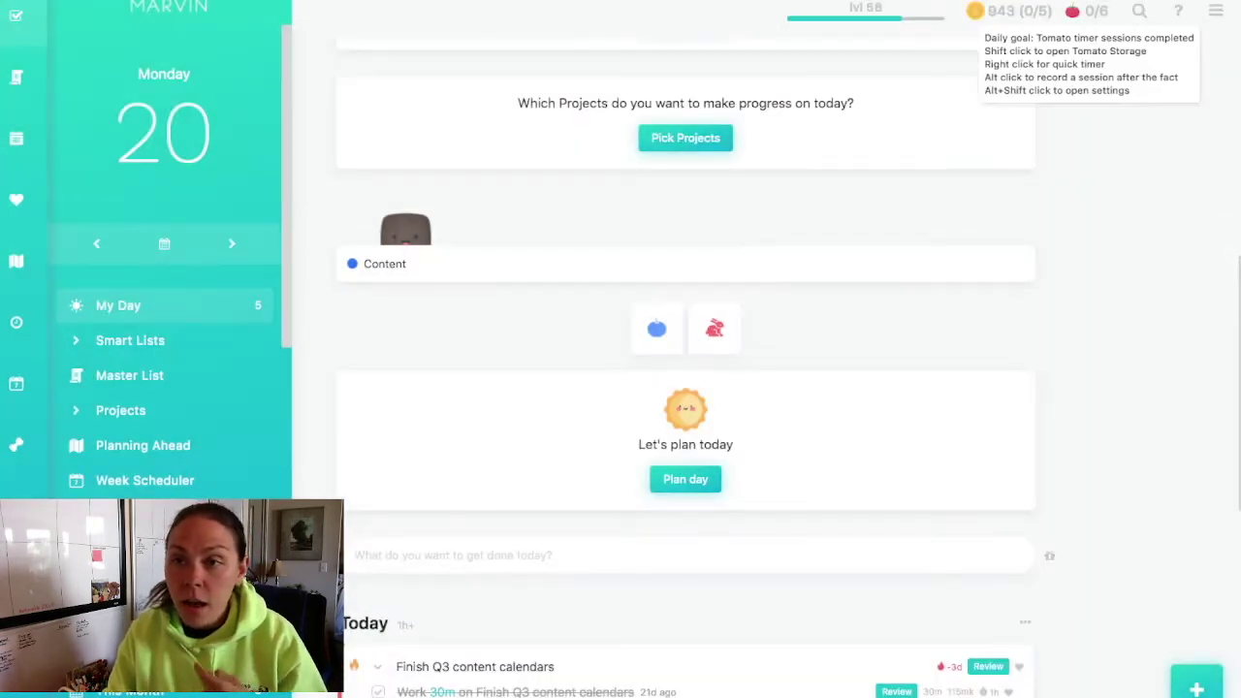
{"action": "left_click", "coordinate": [1072, 11]}
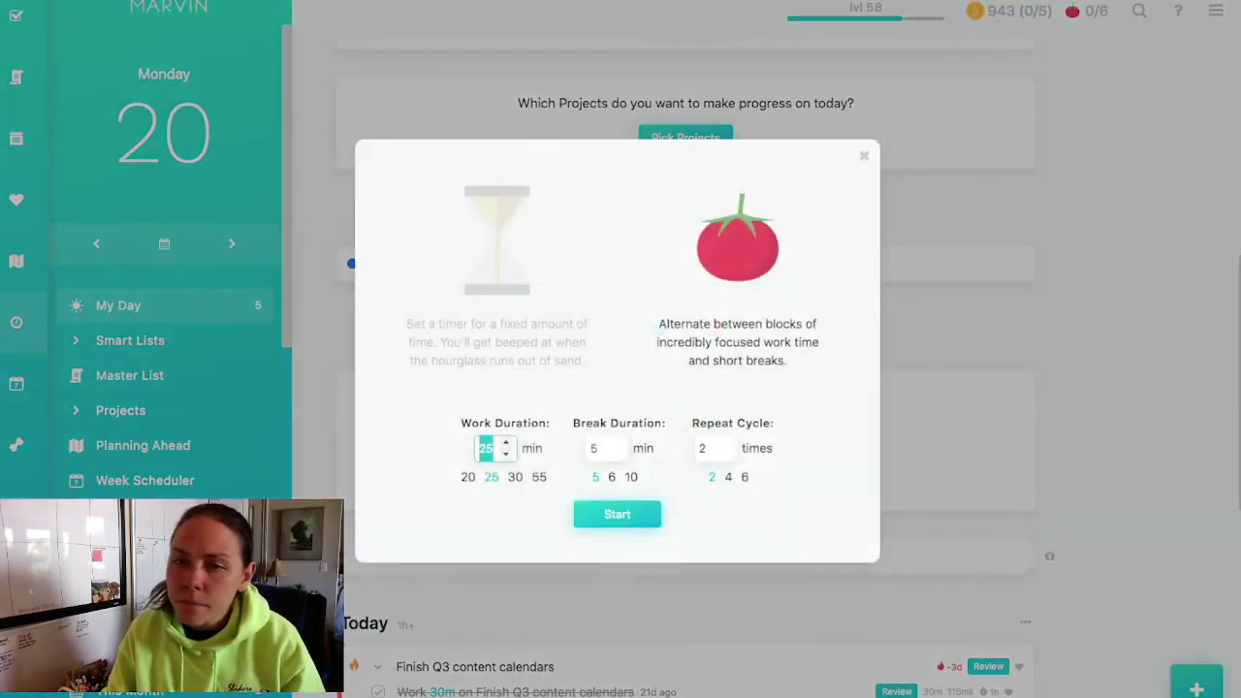
{"action": "key", "text": "Escape"}
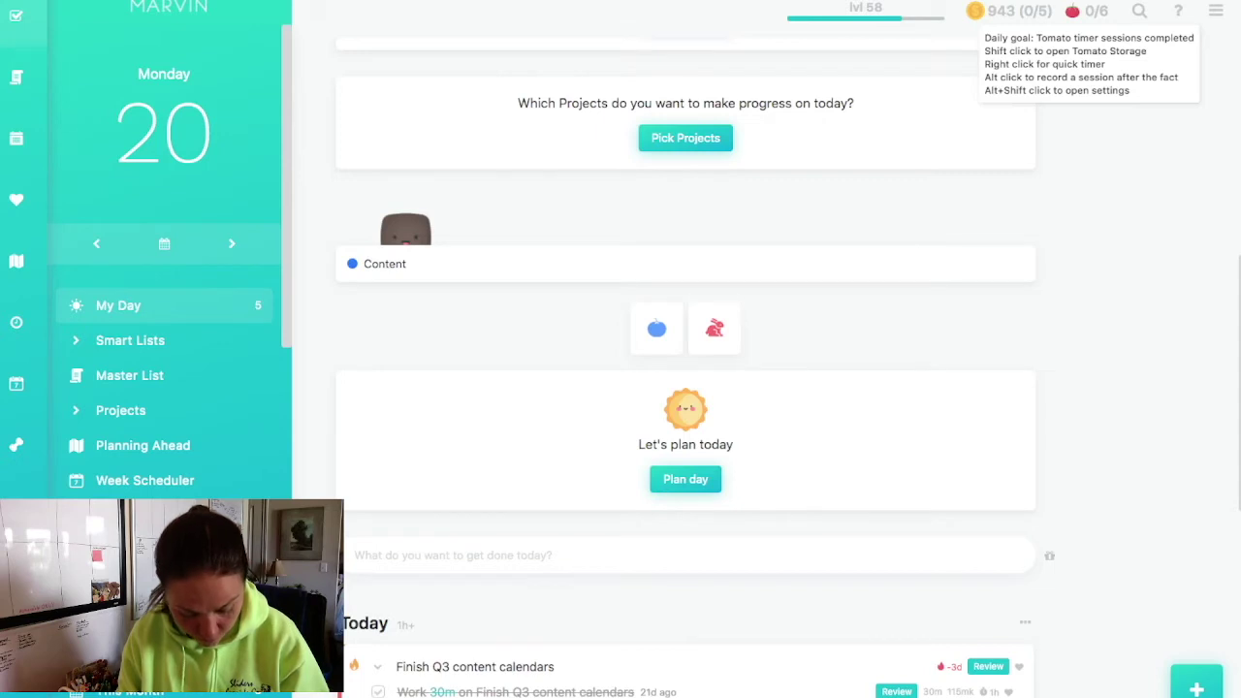
{"action": "left_click", "coordinate": [1072, 11], "text": "alt+shift"}
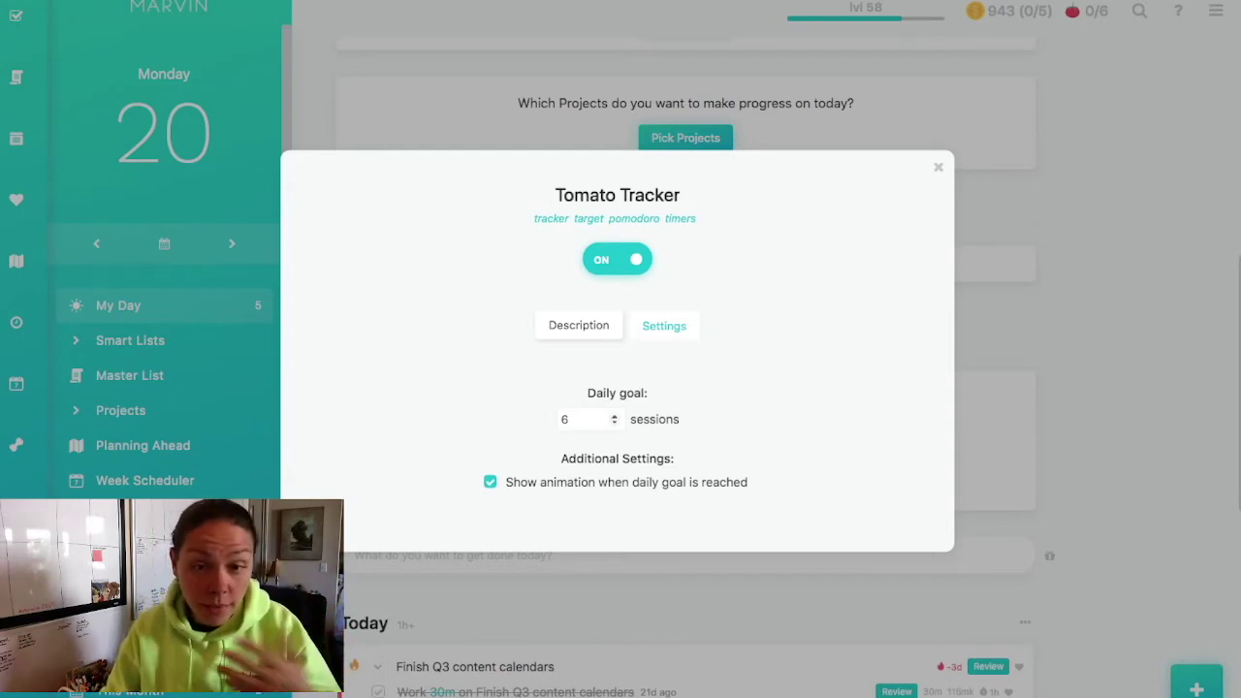
{"action": "left_click", "coordinate": [578, 325]}
{"action": "left_click", "coordinate": [665, 285]}
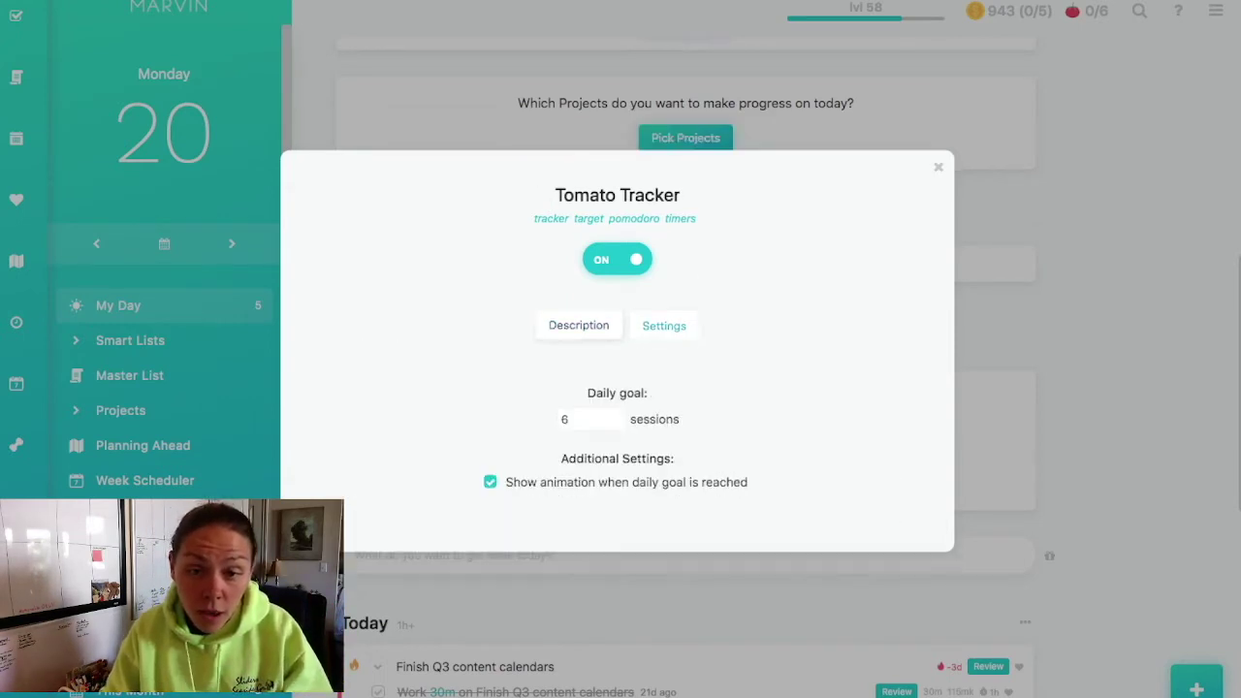
{"action": "left_click", "coordinate": [578, 325]}
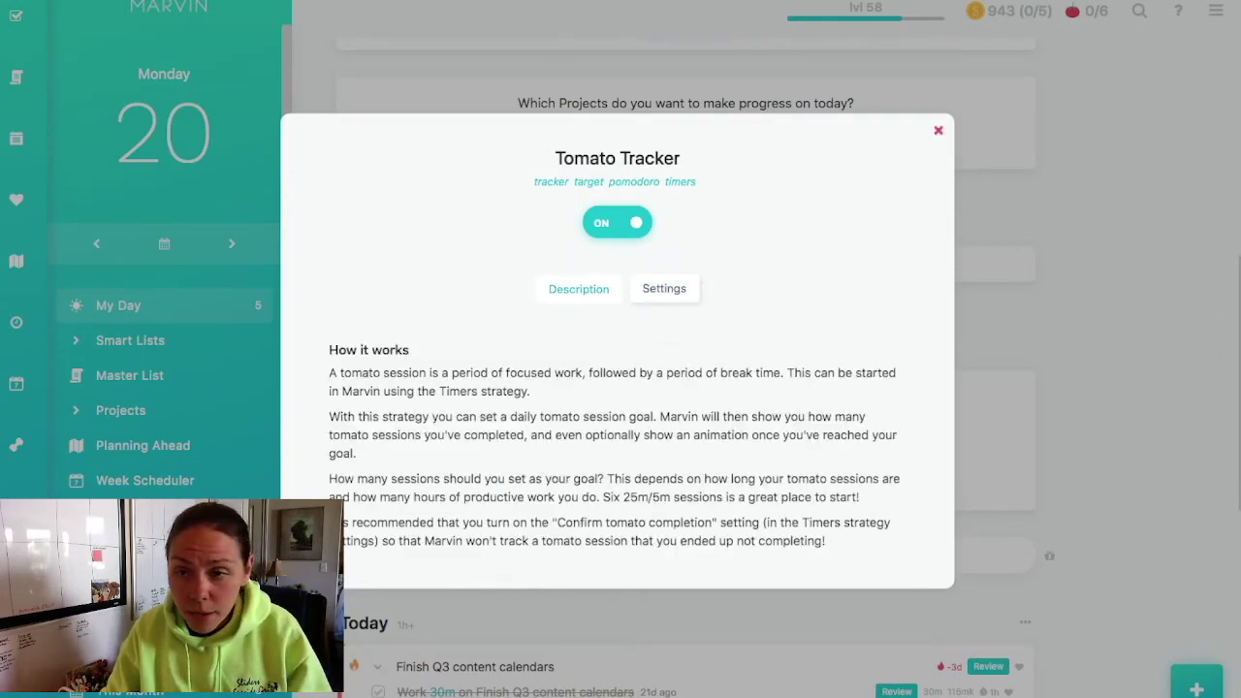
{"action": "left_click", "coordinate": [938, 129]}
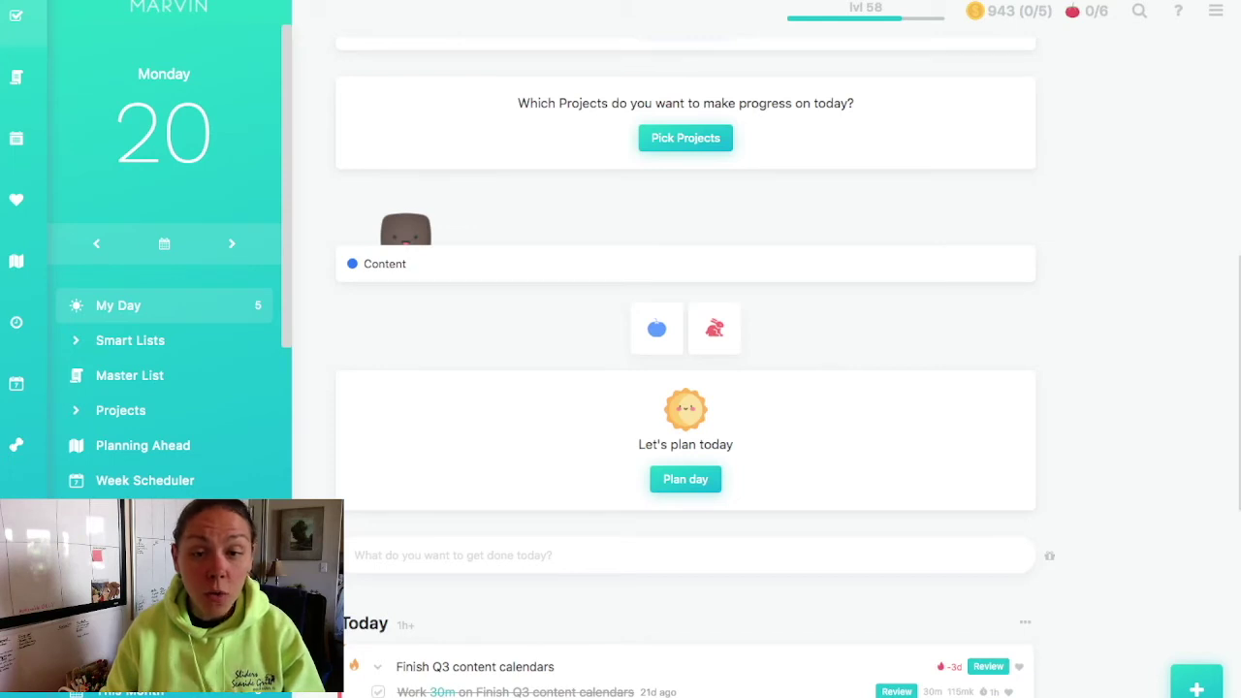
{"action": "left_click", "coordinate": [355, 555]}
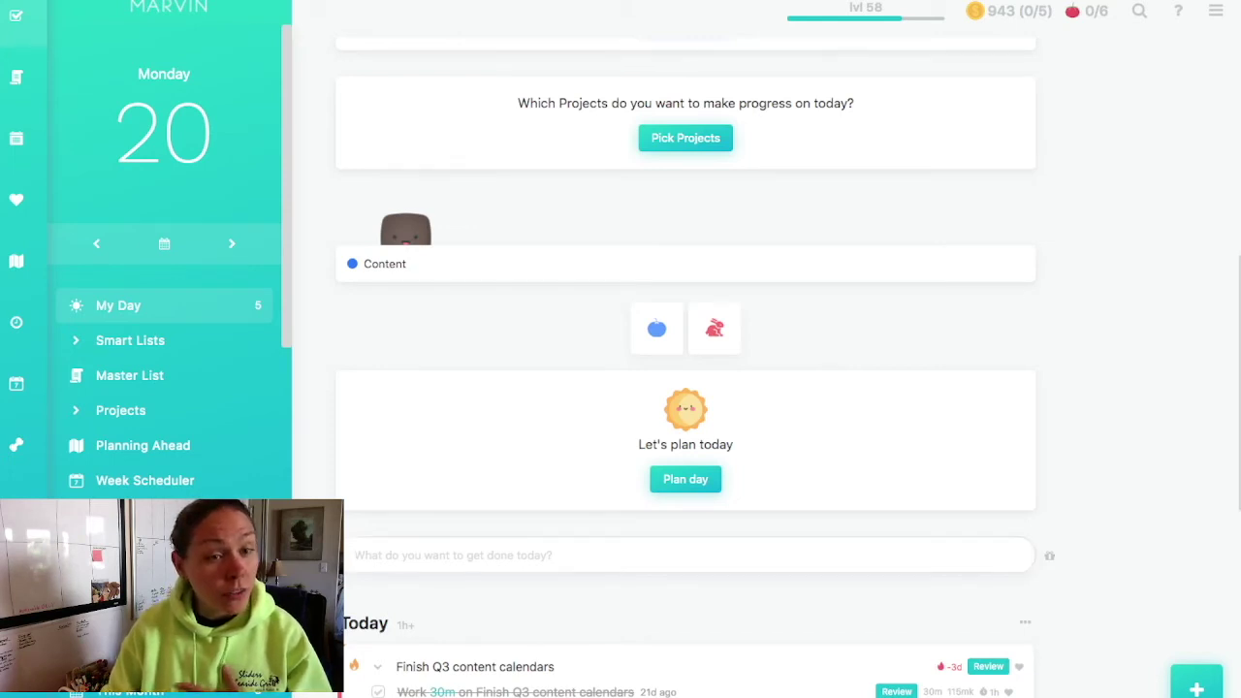
- Add the task 'Tester 25m/5m/2' to the Inbox with the quick-add bar
{"action": "left_click", "coordinate": [1197, 686]}
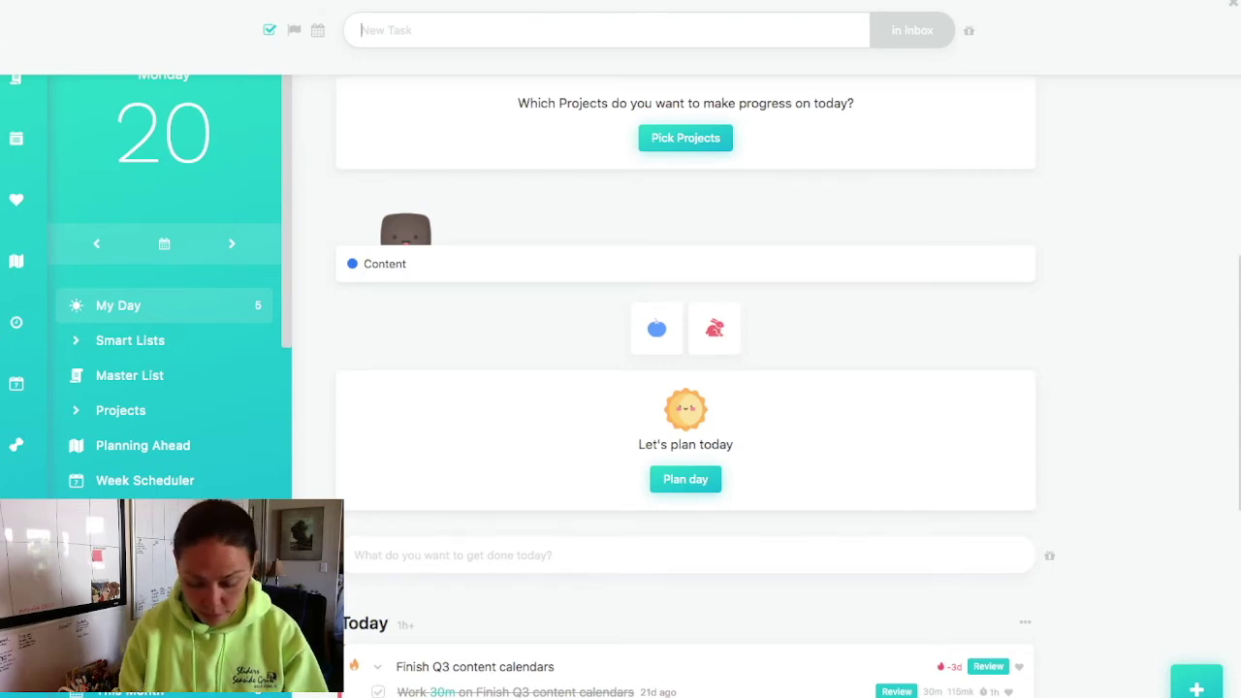
{"action": "type", "text": "Test"}
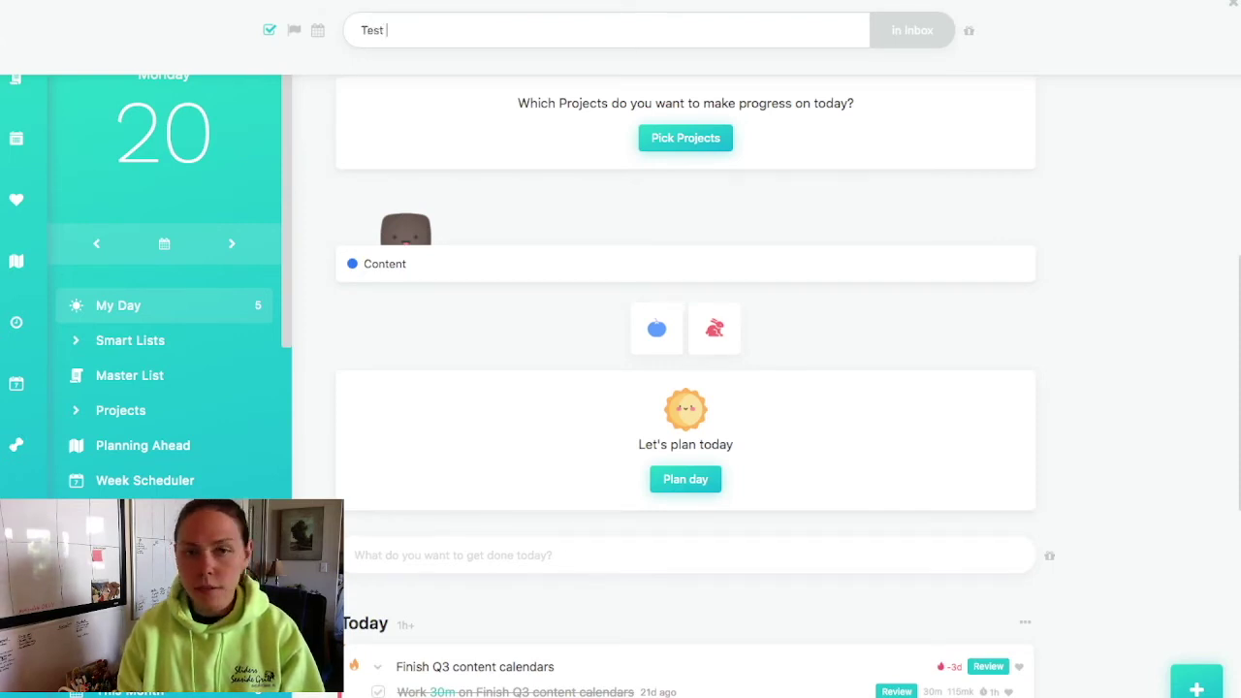
{"action": "type", "text": "er"}
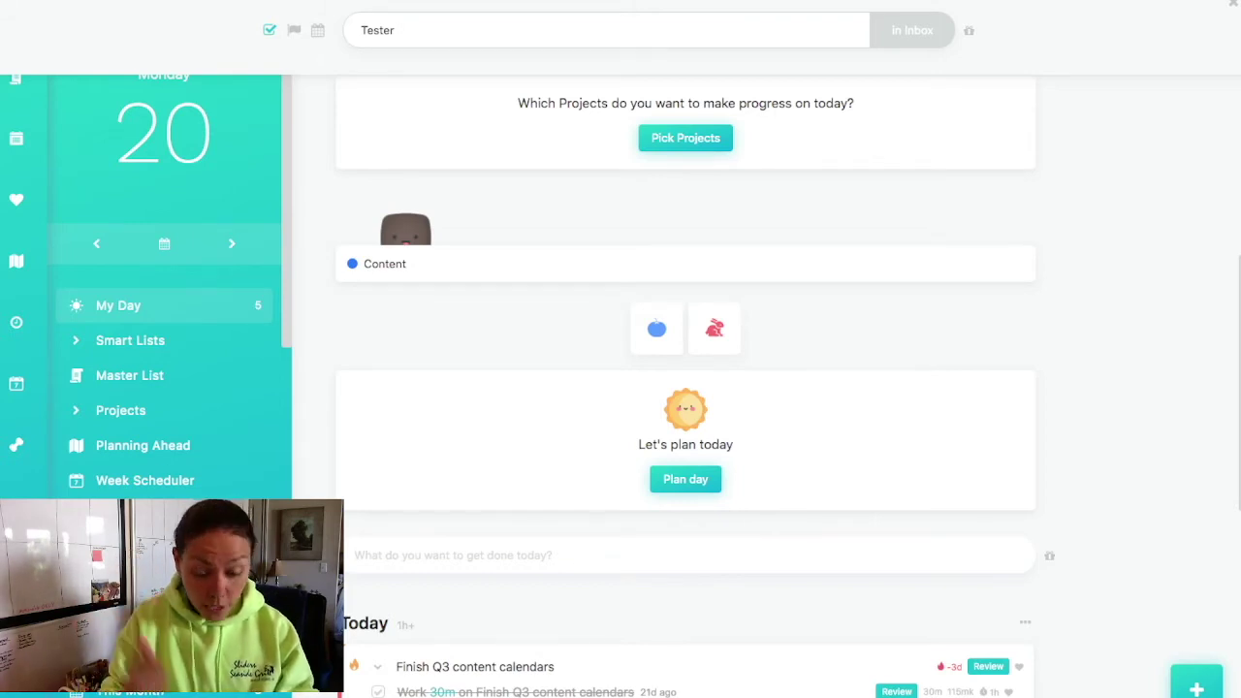
{"action": "type", "text": " 25m"}
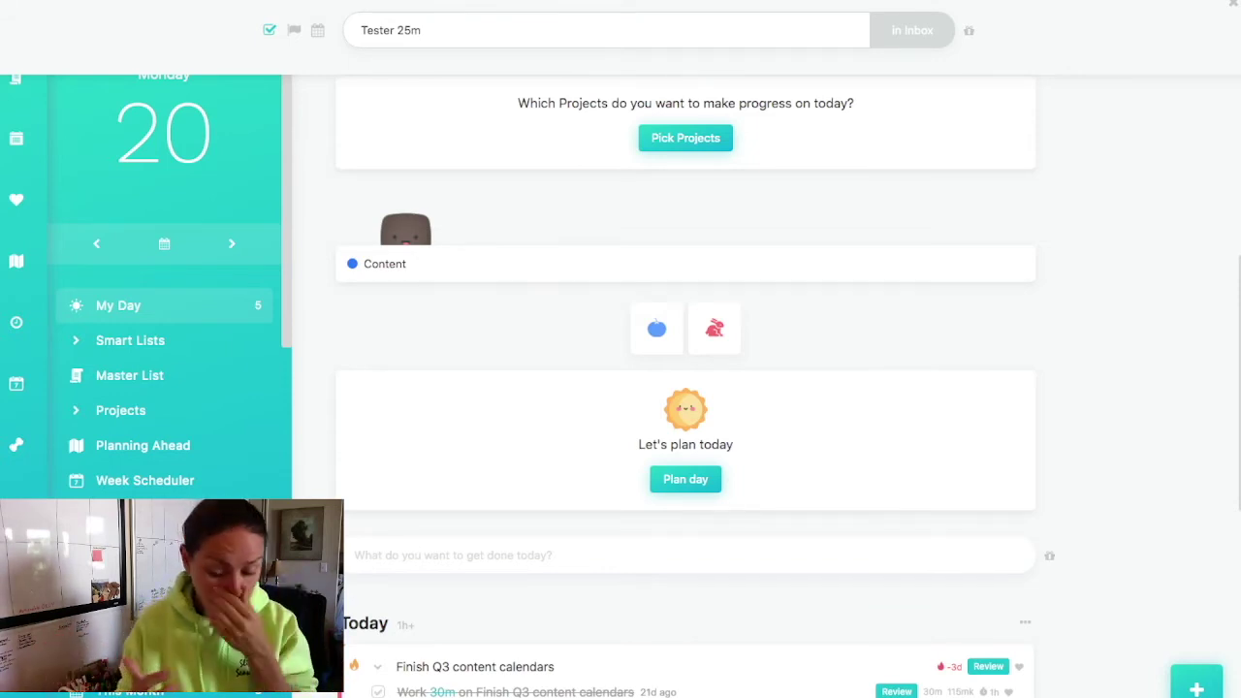
{"action": "type", "text": "/"}
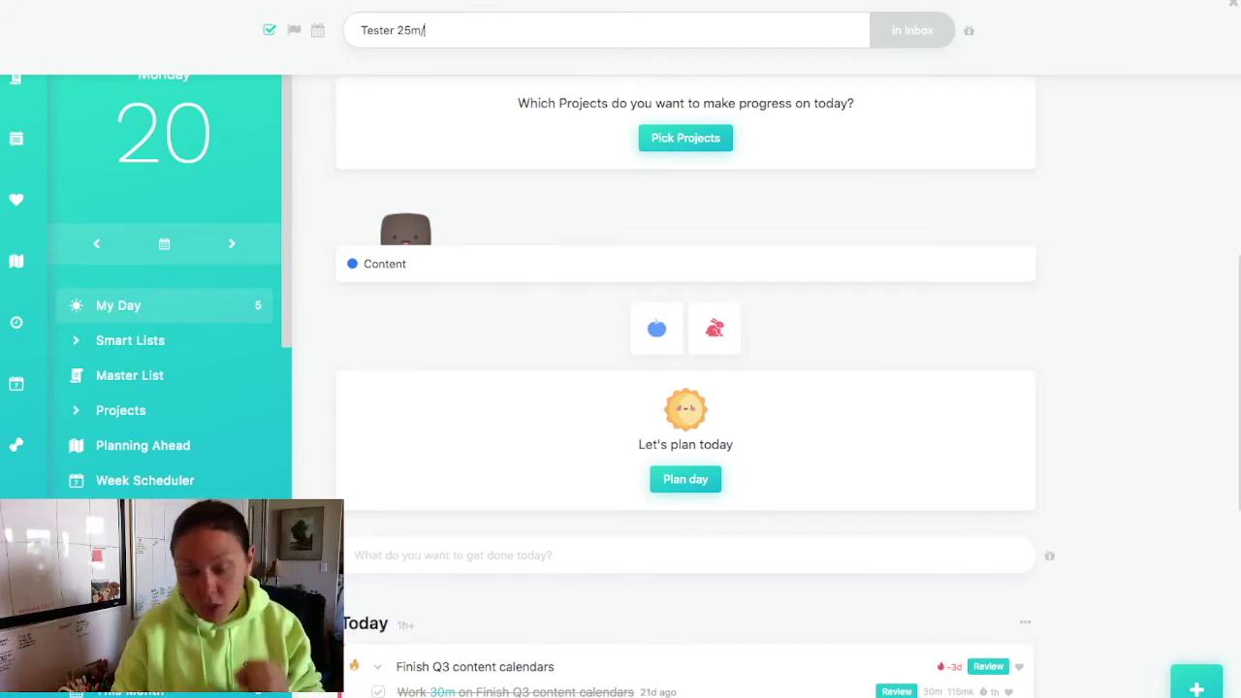
{"action": "type", "text": "5m/"}
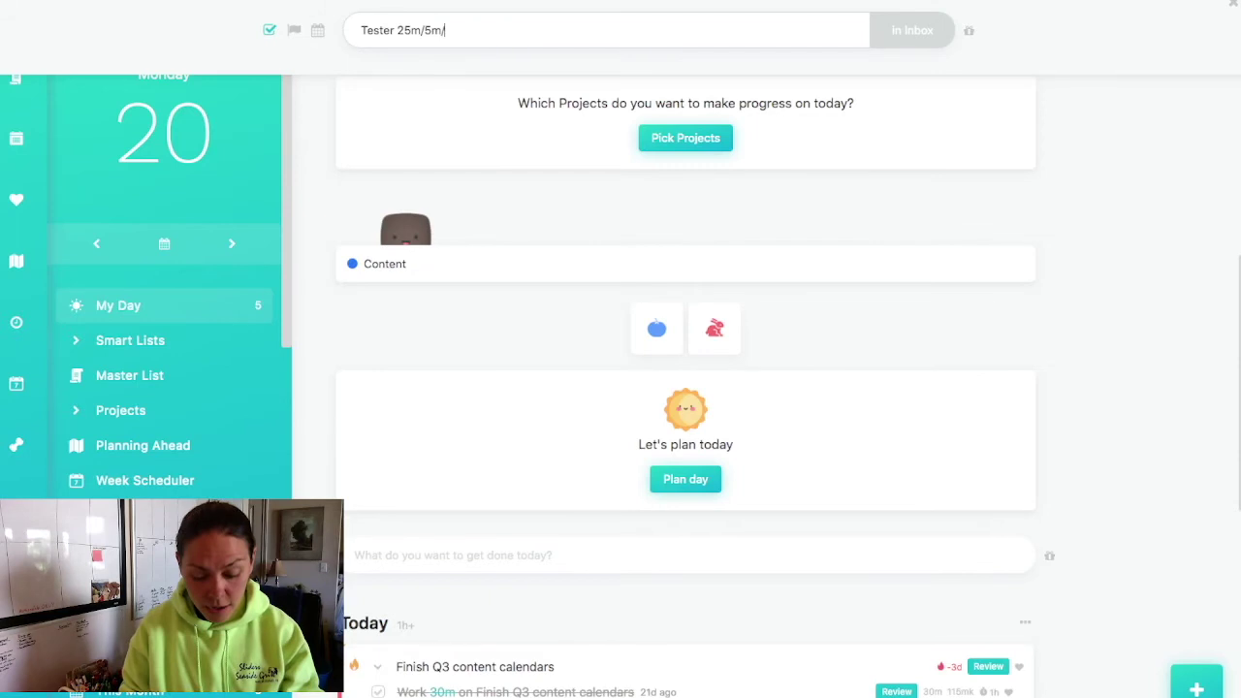
{"action": "type", "text": "2"}
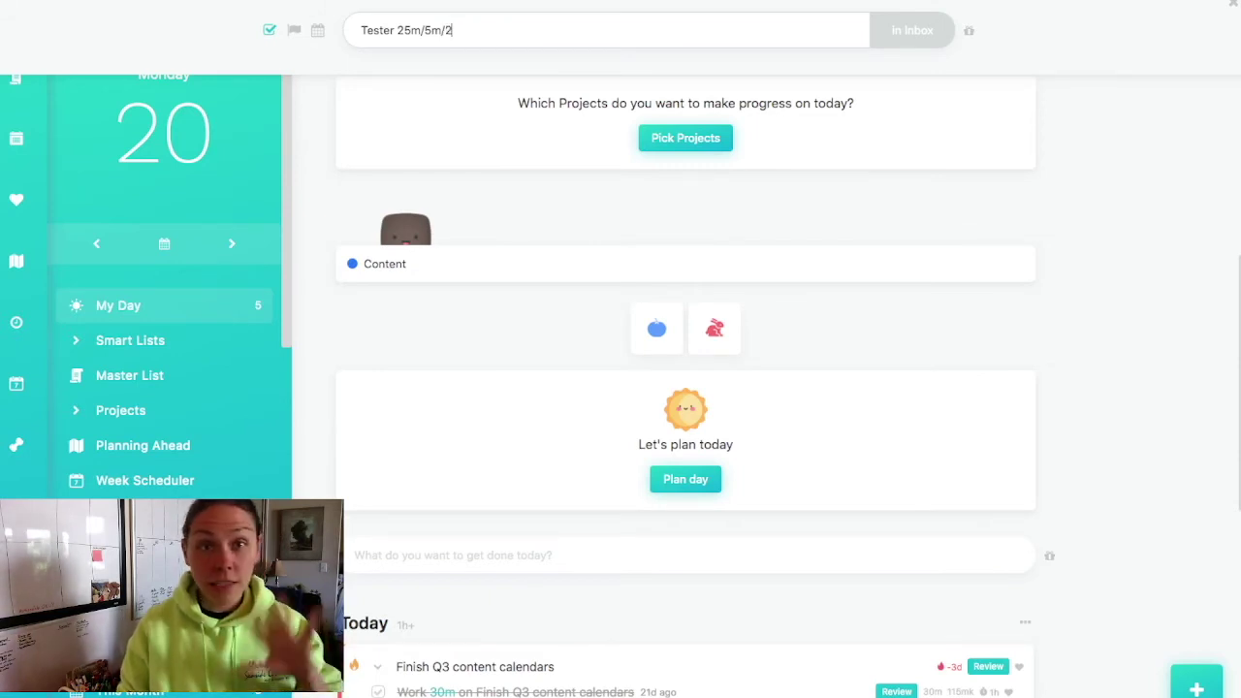
{"action": "key", "text": "Return"}
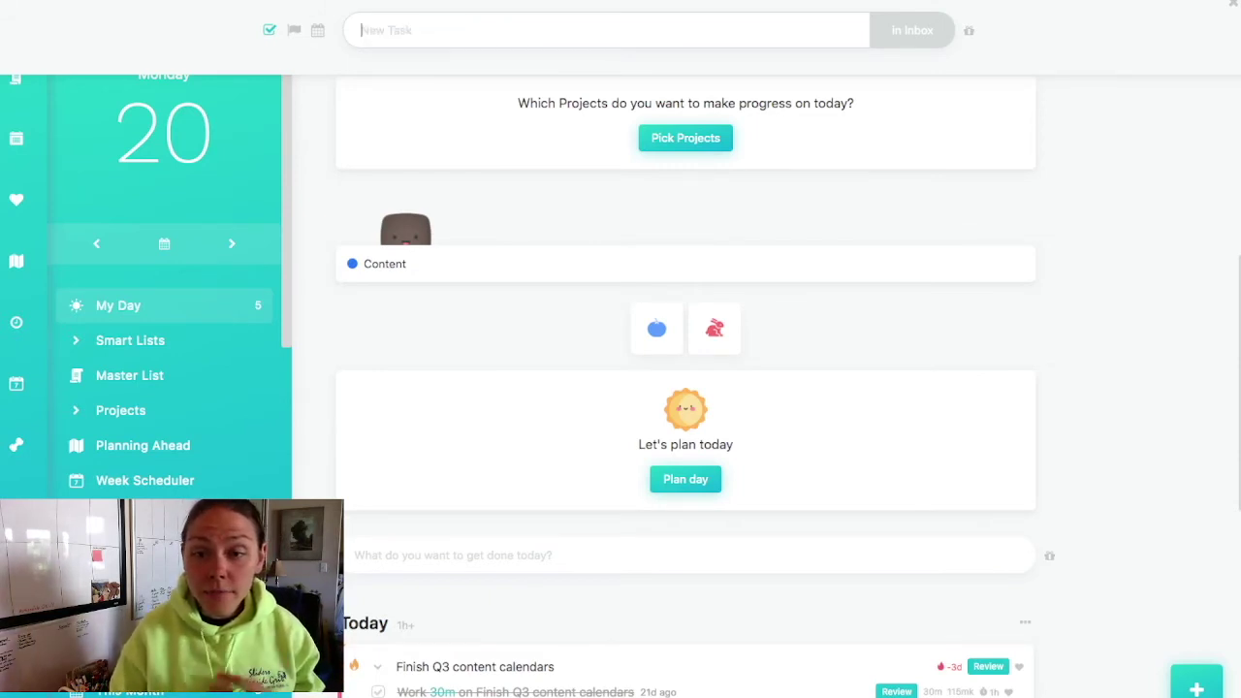
{"action": "scroll", "coordinate": [686, 368], "scroll_direction": "down", "scroll_amount": 6}
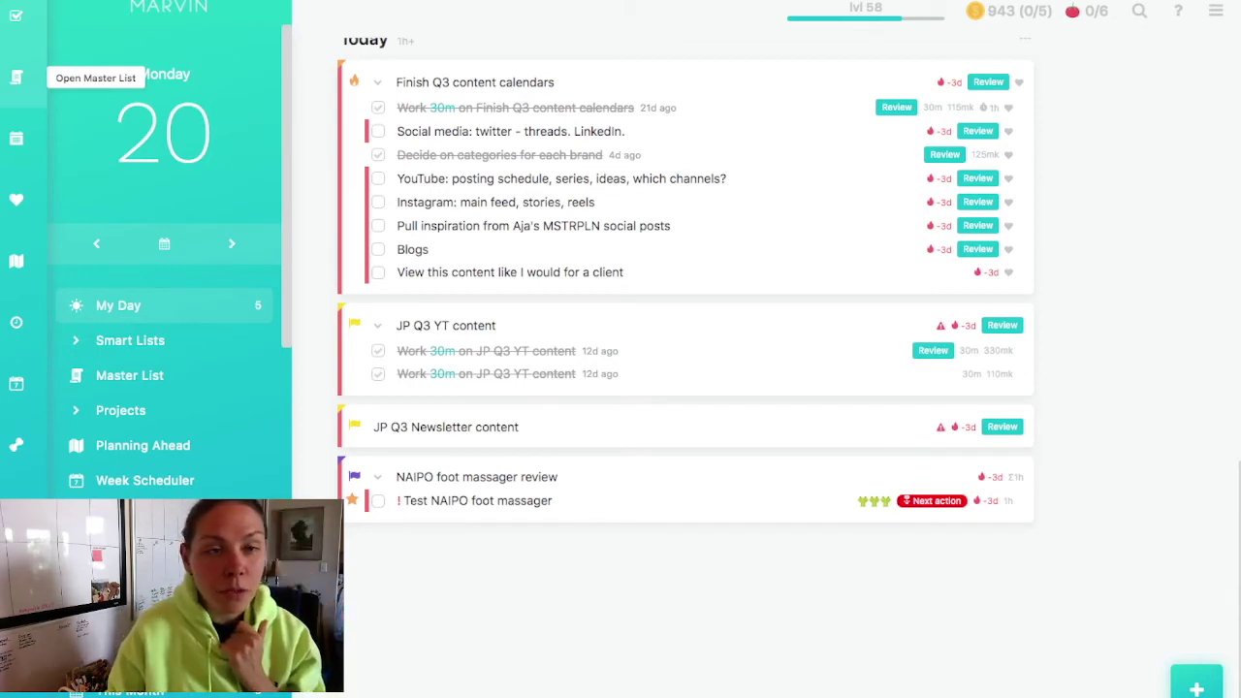
- Switch to the Master List and show the Quick Edit actions on the Tester row
{"action": "left_click", "coordinate": [16, 78]}
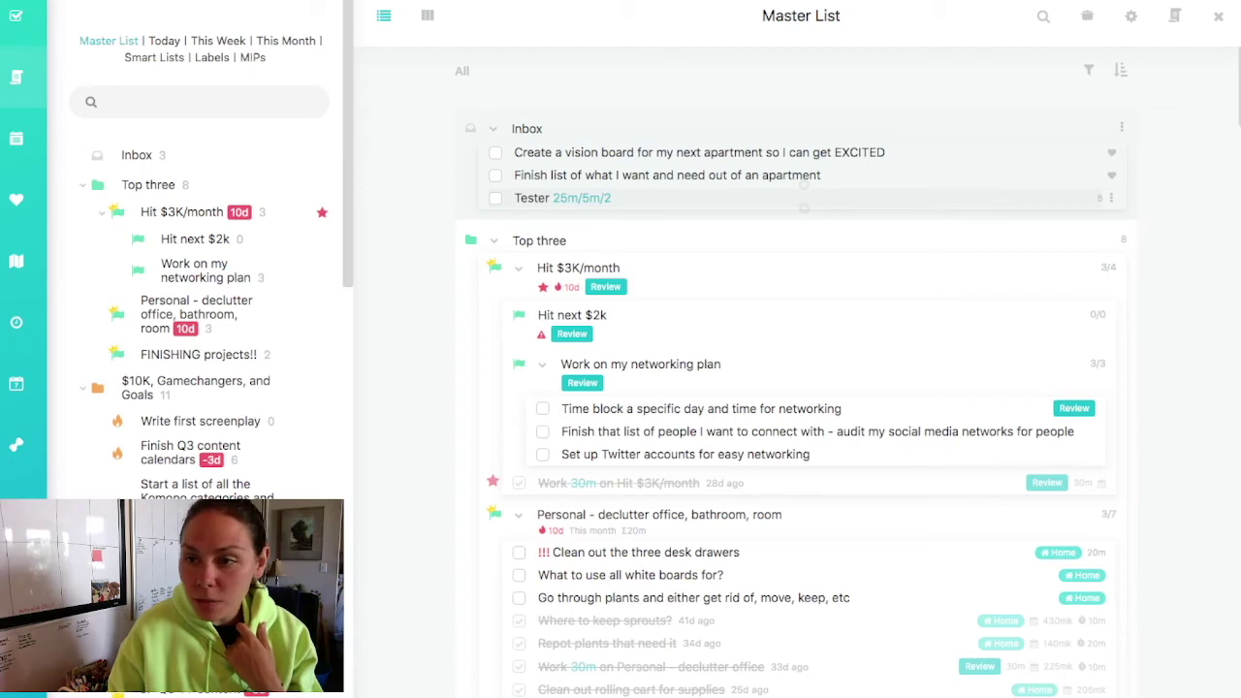
{"action": "left_click", "coordinate": [1111, 198]}
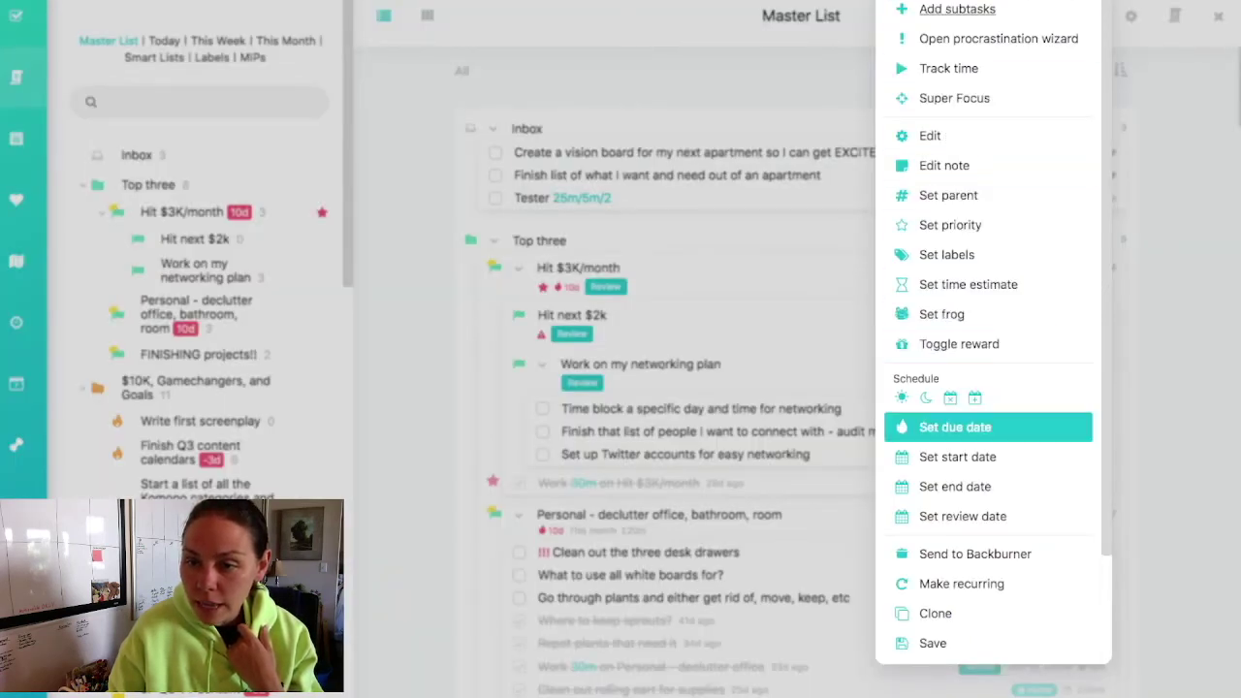
- Give Tester a due date of 09/20/2021 so it lands in the Today list
{"action": "left_click", "coordinate": [955, 427]}
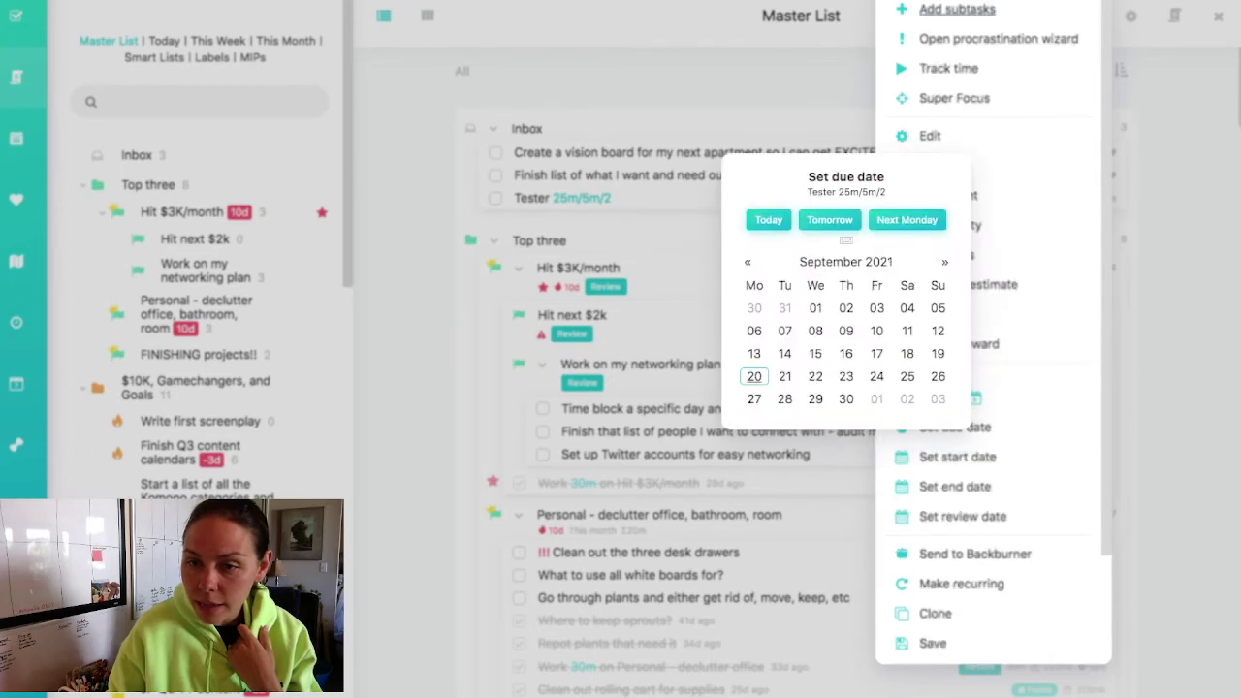
{"action": "left_click", "coordinate": [754, 376]}
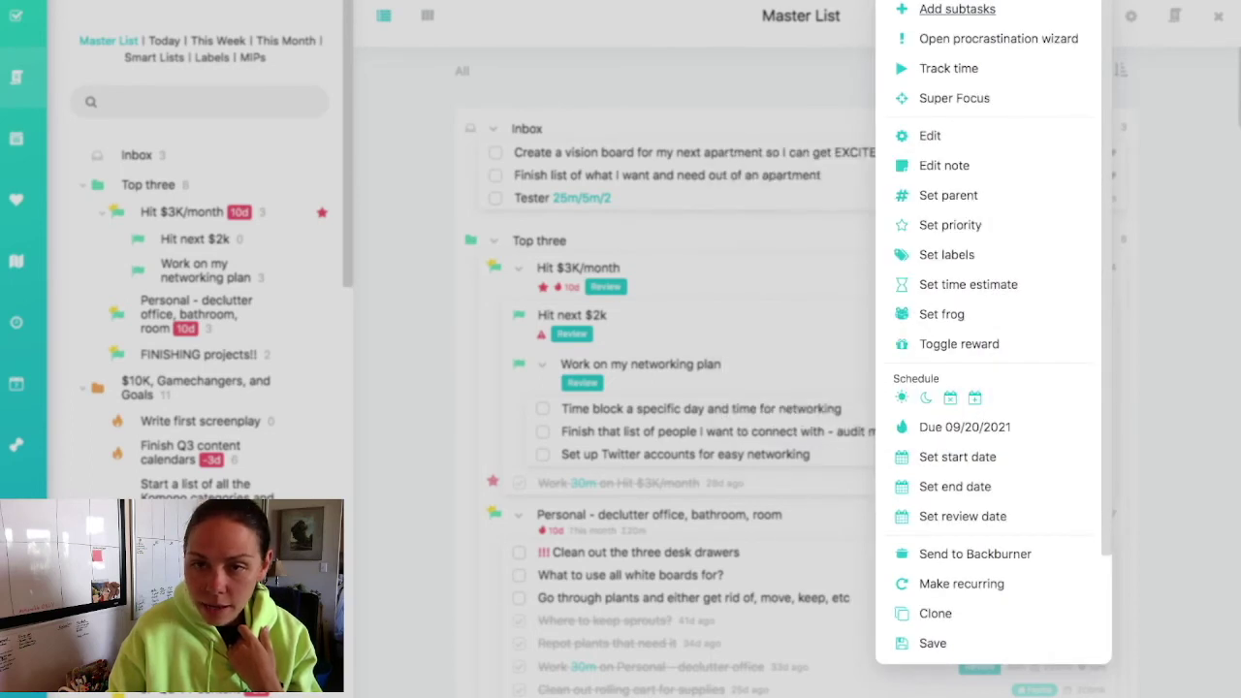
{"action": "key", "text": "Escape"}
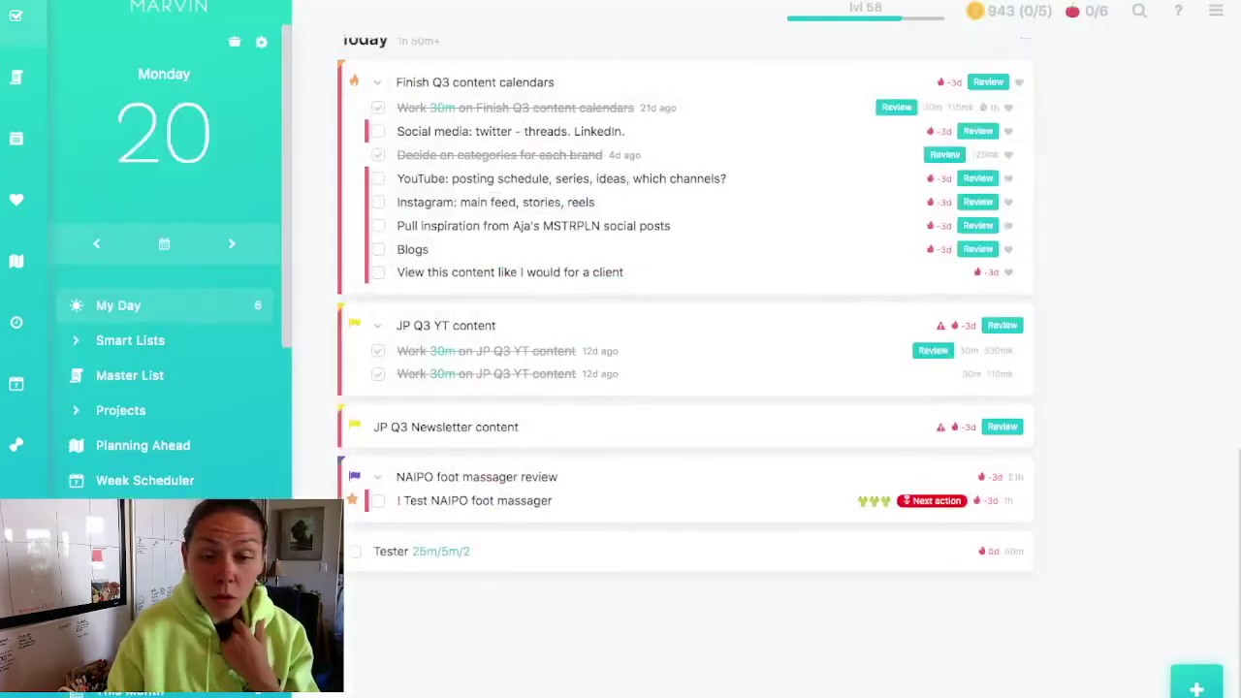
{"action": "scroll", "coordinate": [693, 242], "scroll_direction": "down", "scroll_amount": 1}
{"action": "scroll", "coordinate": [693, 242], "scroll_direction": "down", "scroll_amount": 1}
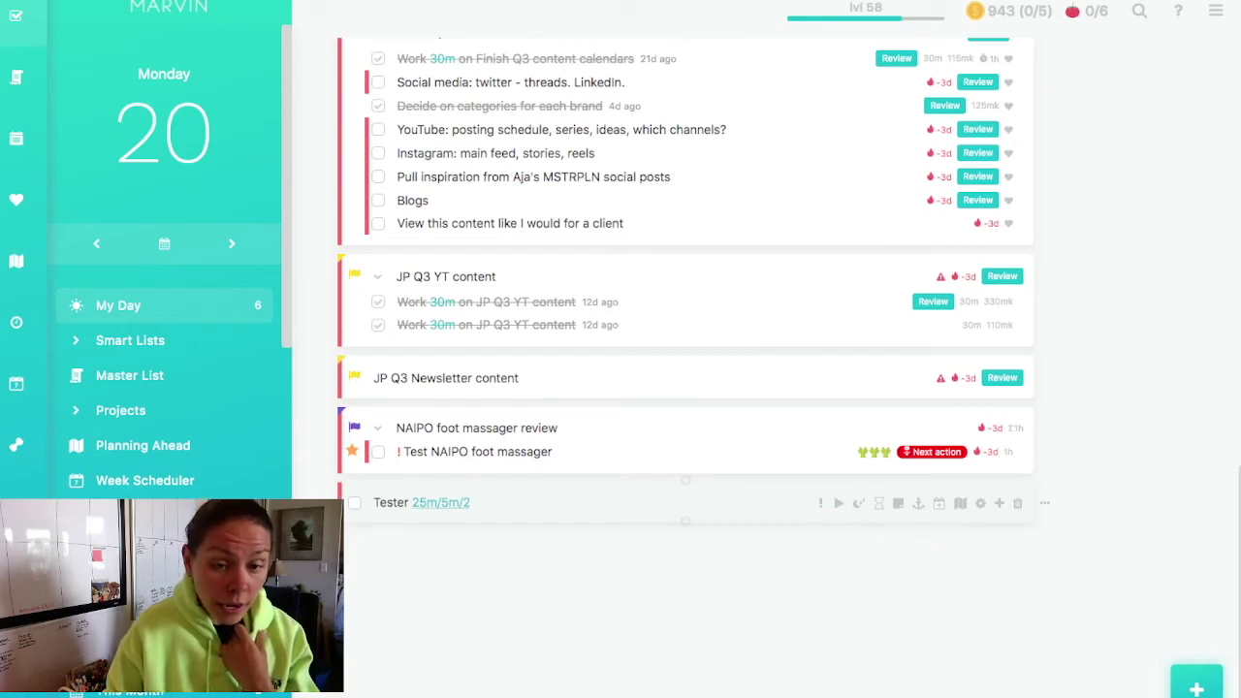
- Start a Pomodoro timer on the Tester task, then pause it
{"action": "left_click", "coordinate": [440, 502]}
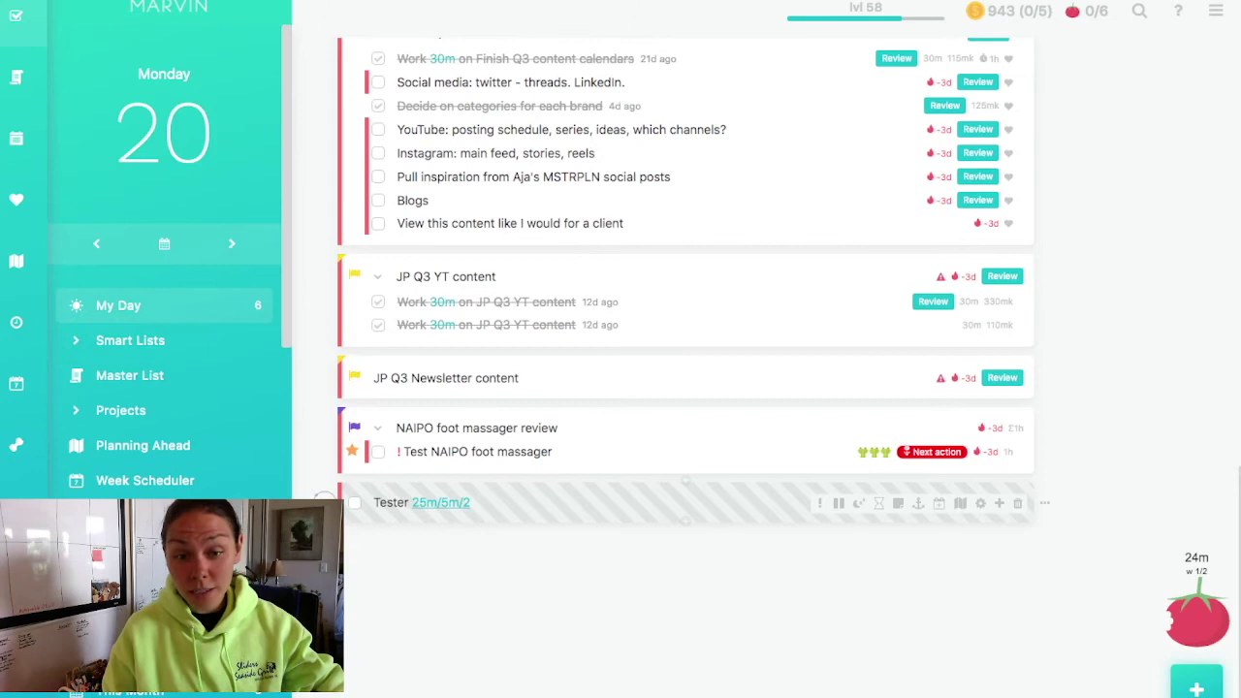
{"action": "mouse_move", "coordinate": [1196, 616]}
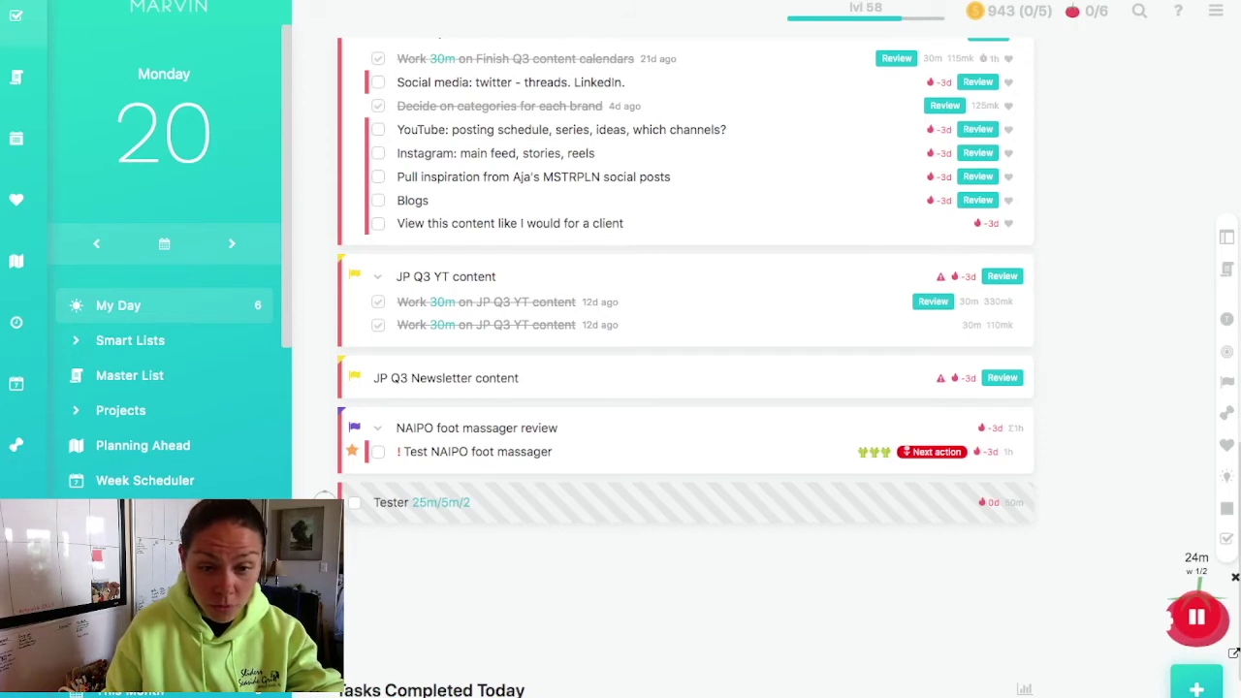
{"action": "left_click", "coordinate": [1196, 616]}
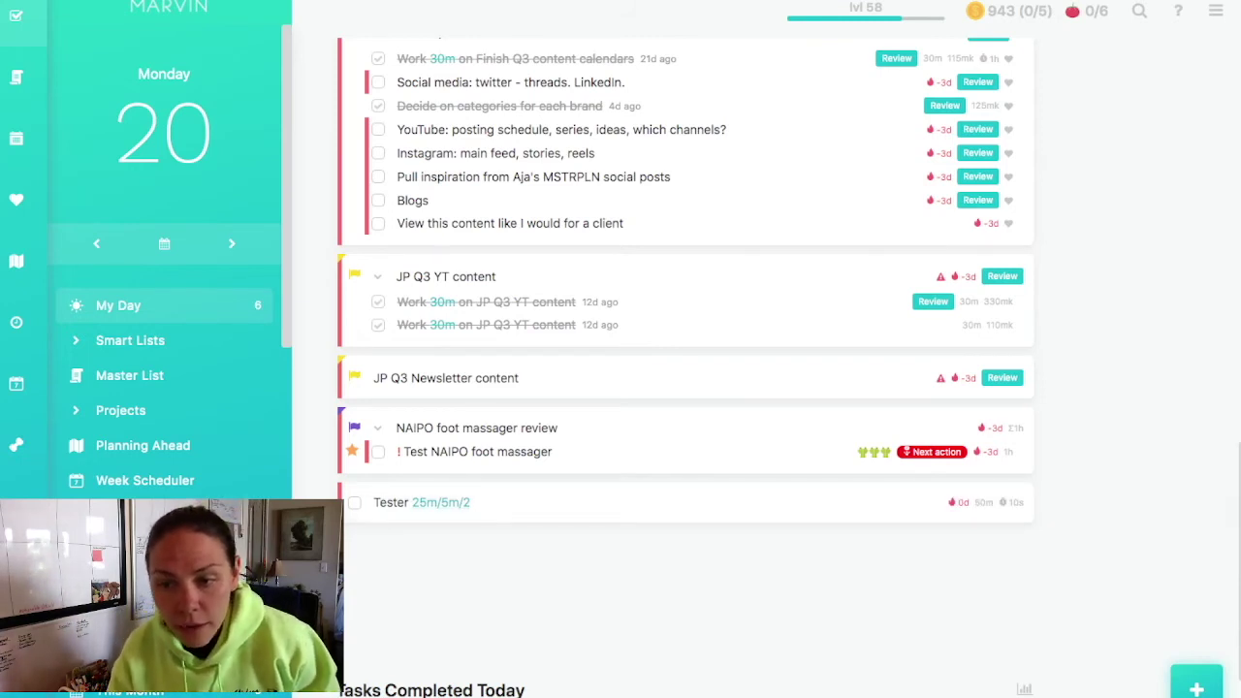
- Delete the Tester task from today's list, confirming the deletion
{"action": "mouse_move", "coordinate": [1017, 503]}
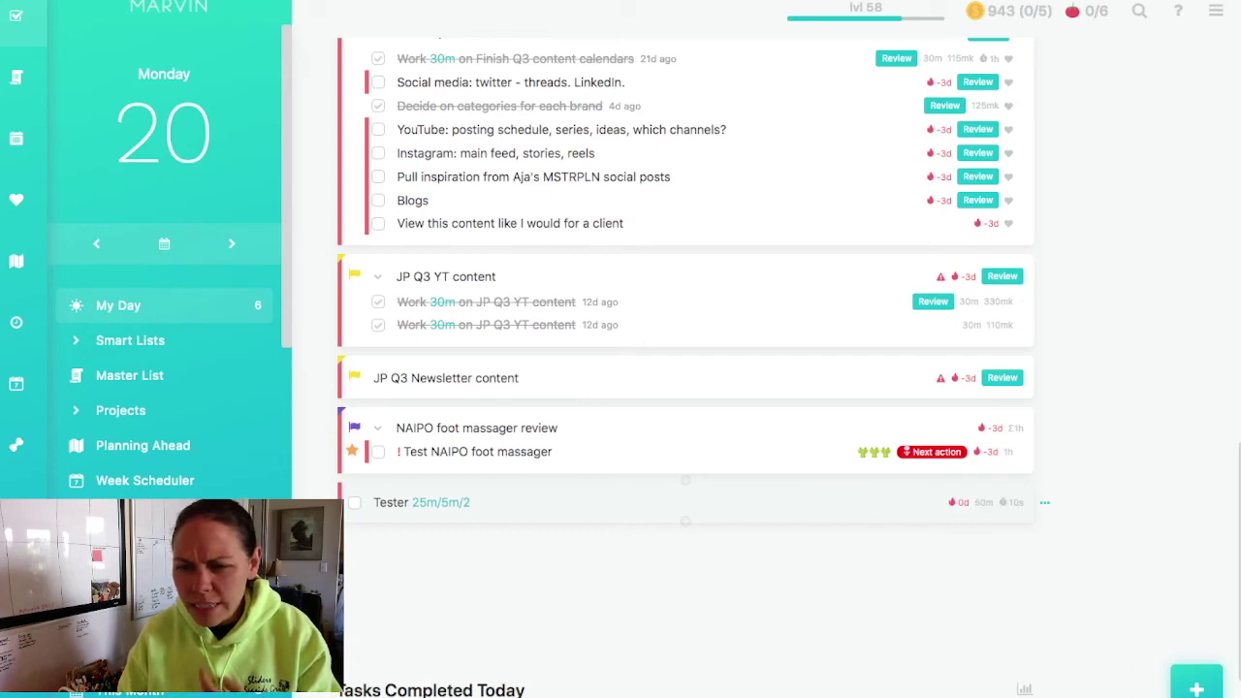
{"action": "mouse_move", "coordinate": [838, 506]}
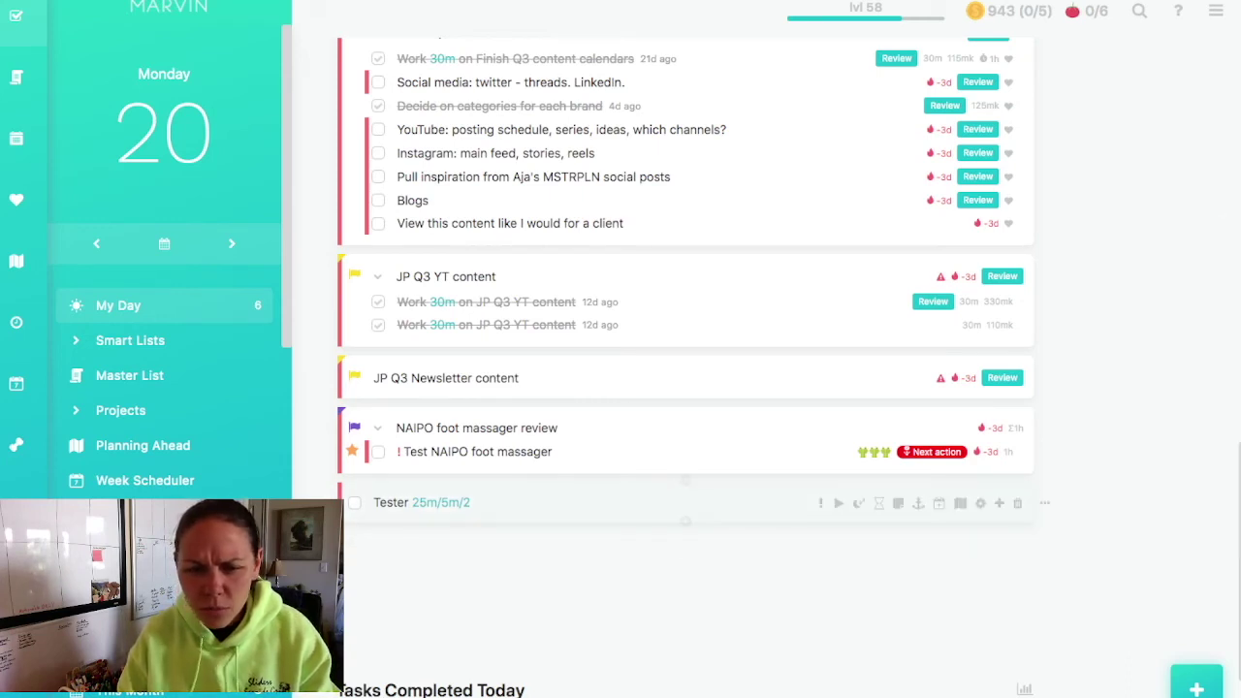
{"action": "left_click", "coordinate": [1017, 503]}
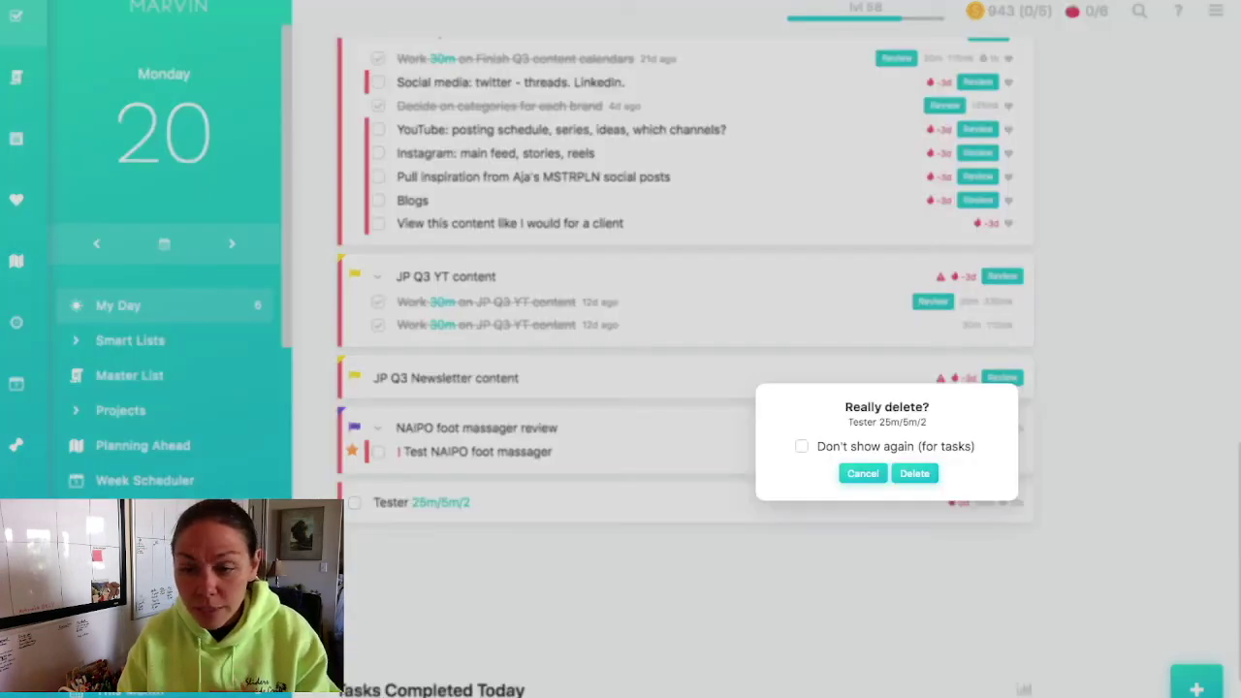
{"action": "left_click", "coordinate": [914, 473]}
{"action": "scroll", "coordinate": [914, 473], "scroll_direction": "up", "scroll_amount": 6}
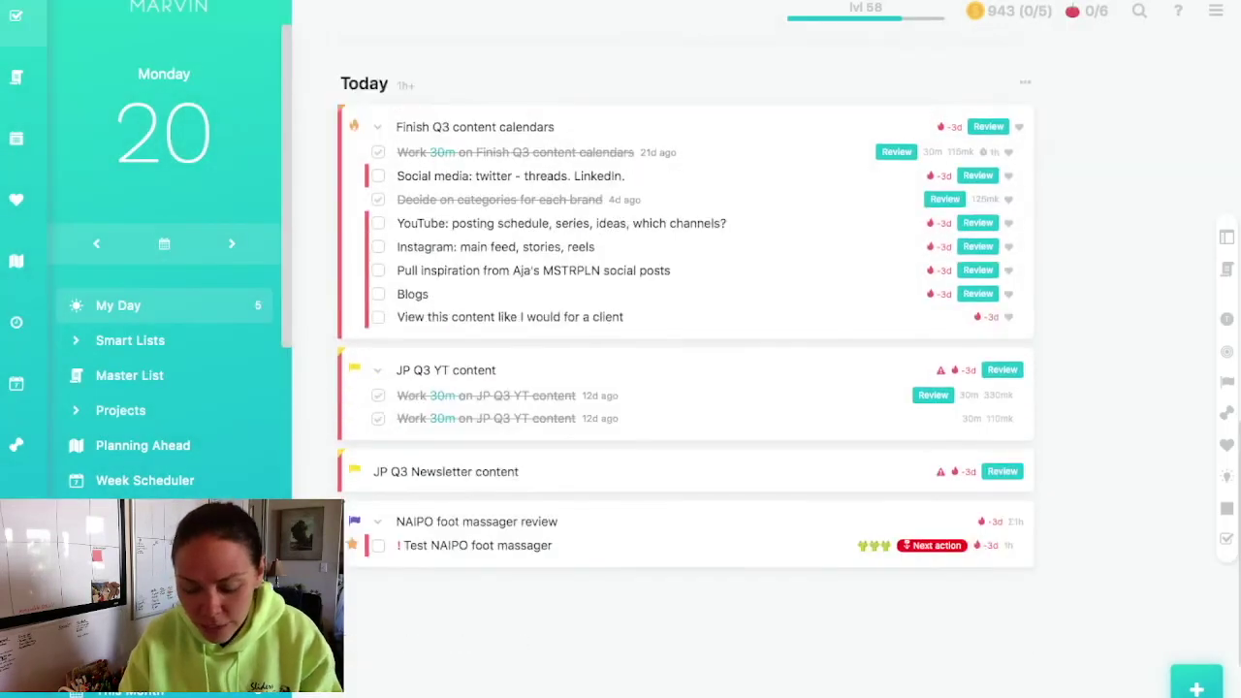
{"action": "scroll", "coordinate": [686, 370], "scroll_direction": "up", "scroll_amount": 5}
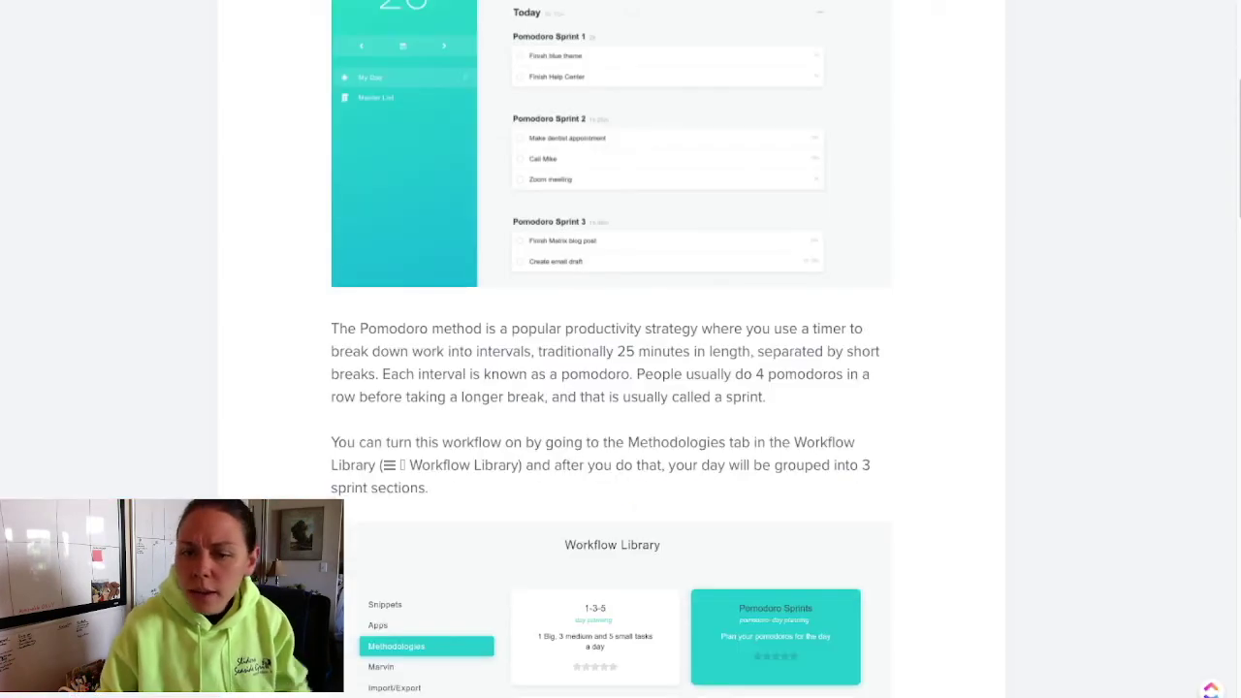
- Scroll the Pomodoro Sprints article down to the Custom Squares section and back up
{"action": "scroll", "coordinate": [667, 440], "scroll_direction": "up", "scroll_amount": 5}
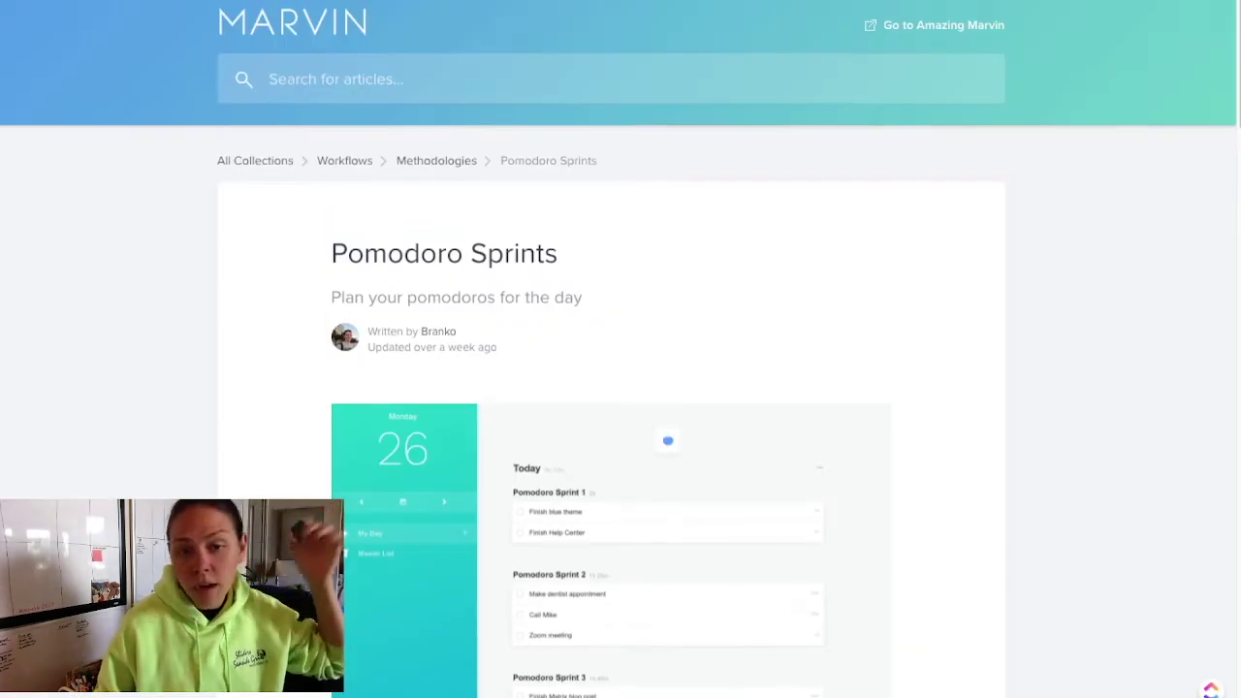
{"action": "scroll", "coordinate": [620, 388], "scroll_direction": "down", "scroll_amount": 3}
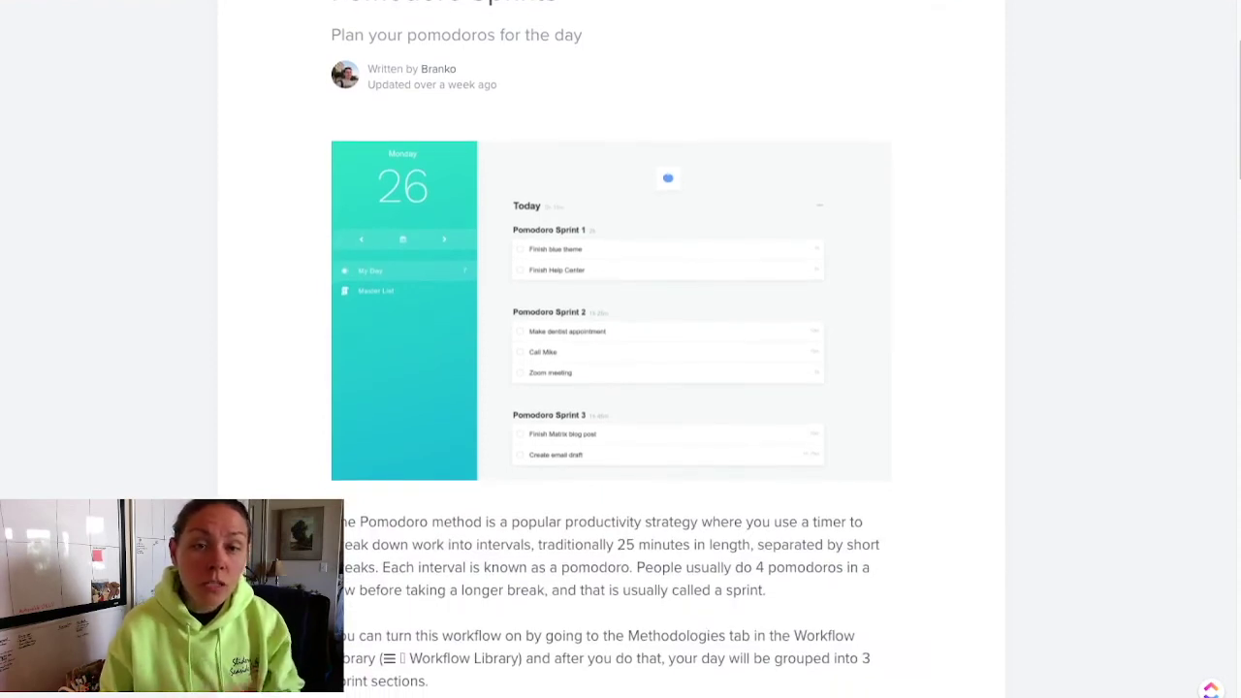
{"action": "scroll", "coordinate": [620, 387], "scroll_direction": "down", "scroll_amount": 1}
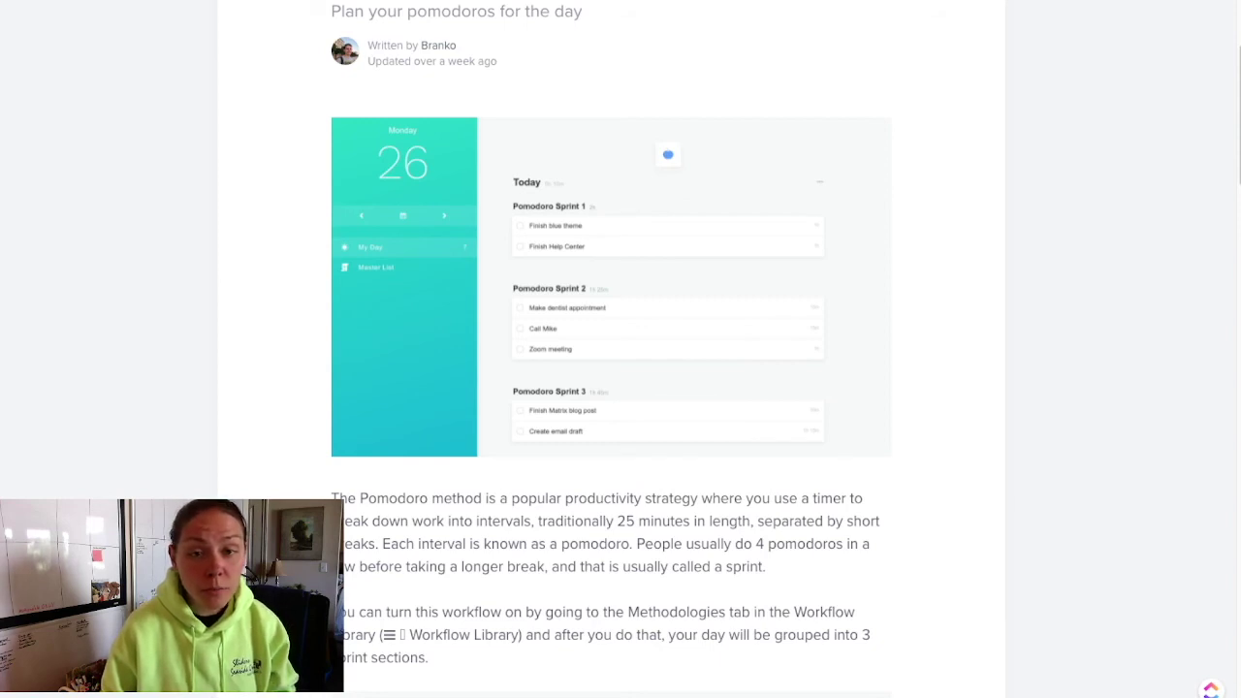
{"action": "scroll", "coordinate": [621, 349], "scroll_direction": "down", "scroll_amount": 4}
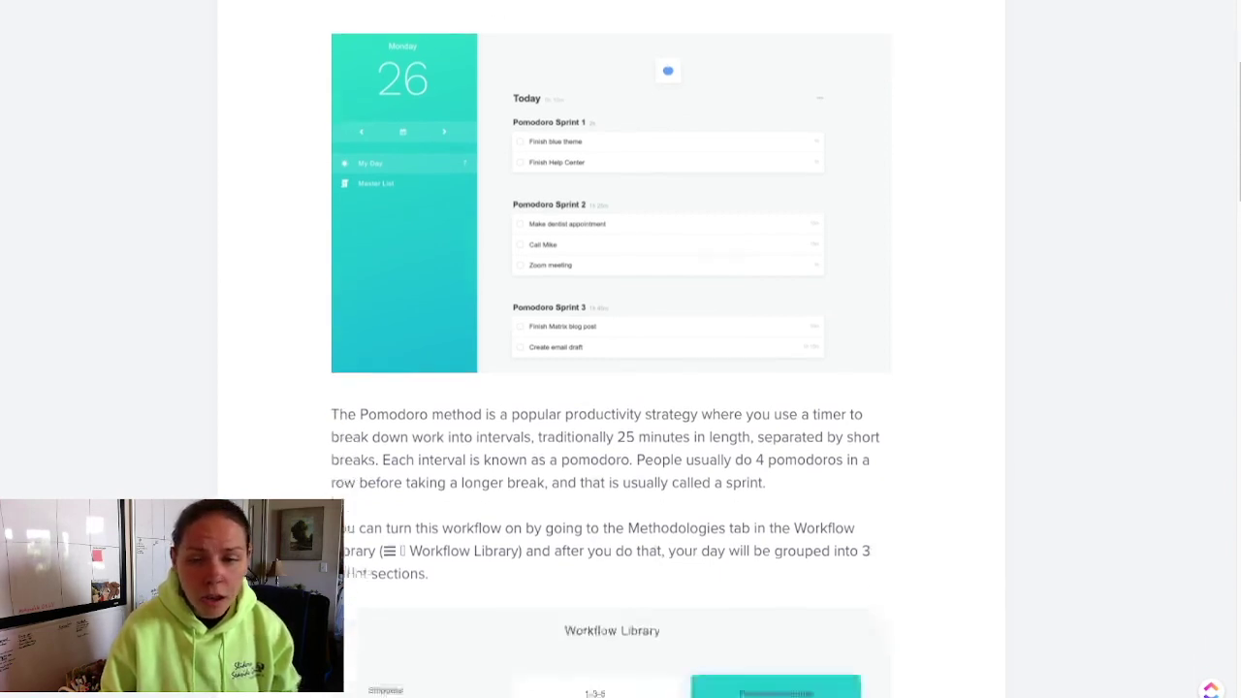
{"action": "scroll", "coordinate": [620, 349], "scroll_direction": "down", "scroll_amount": 3}
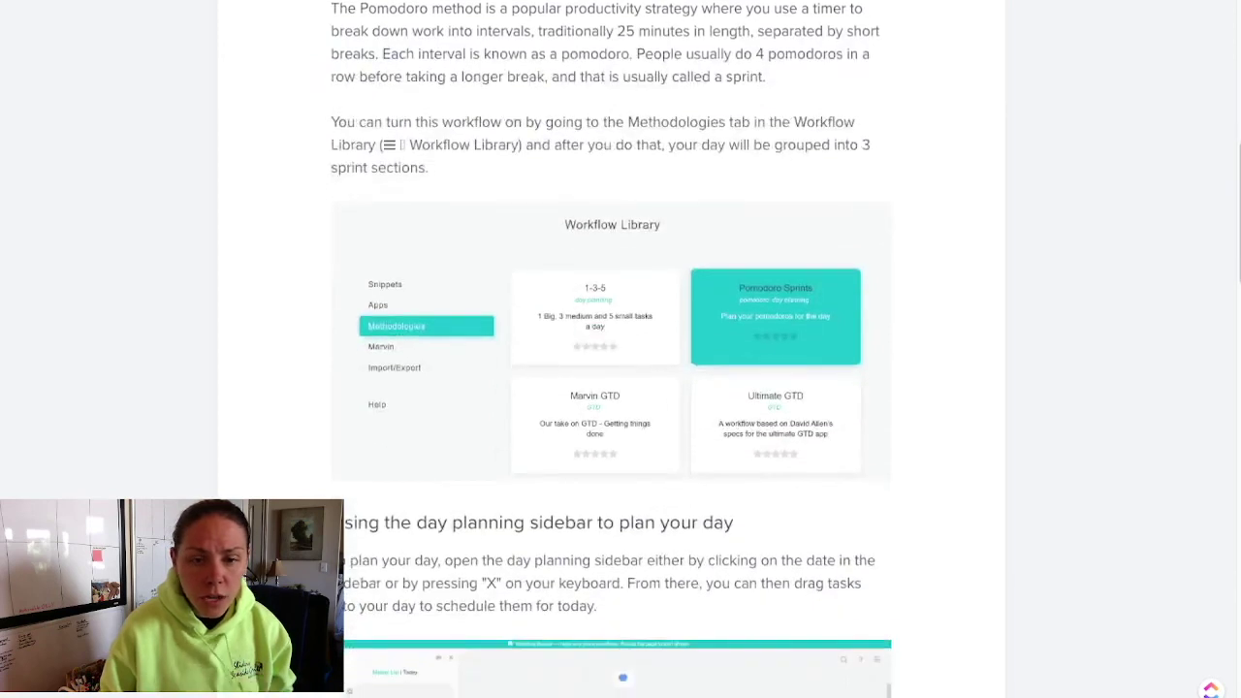
{"action": "scroll", "coordinate": [620, 349], "scroll_direction": "down", "scroll_amount": 2}
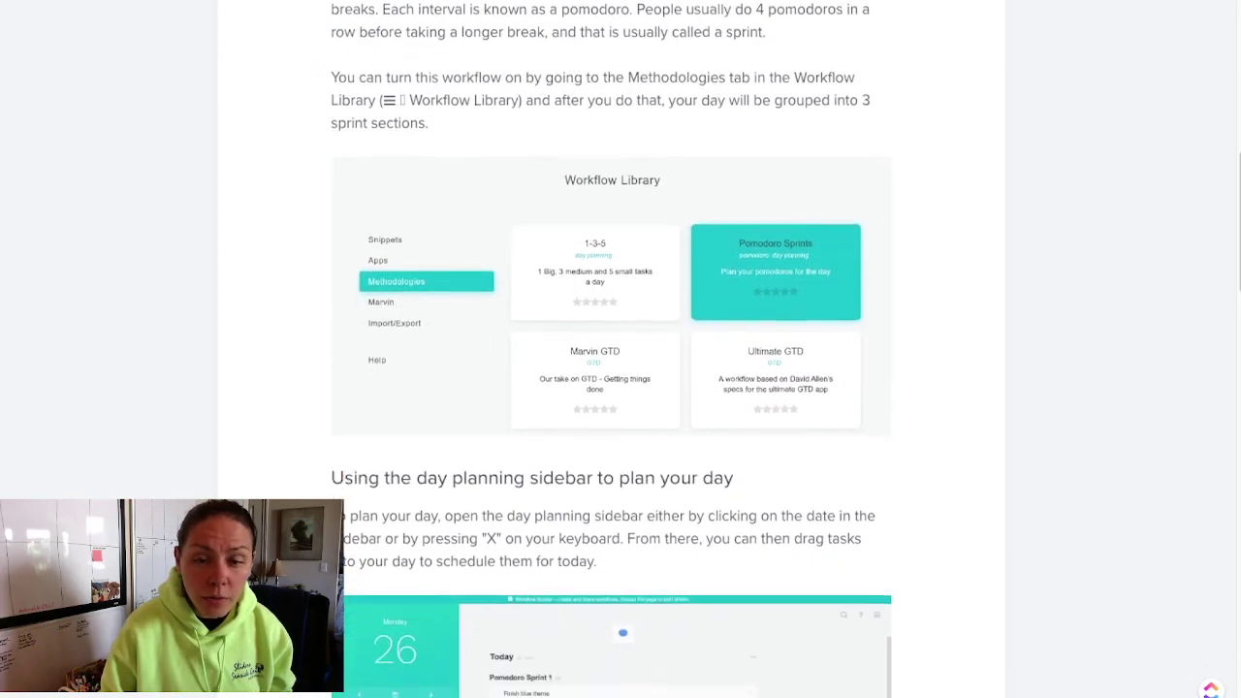
{"action": "scroll", "coordinate": [621, 349], "scroll_direction": "down", "scroll_amount": 2}
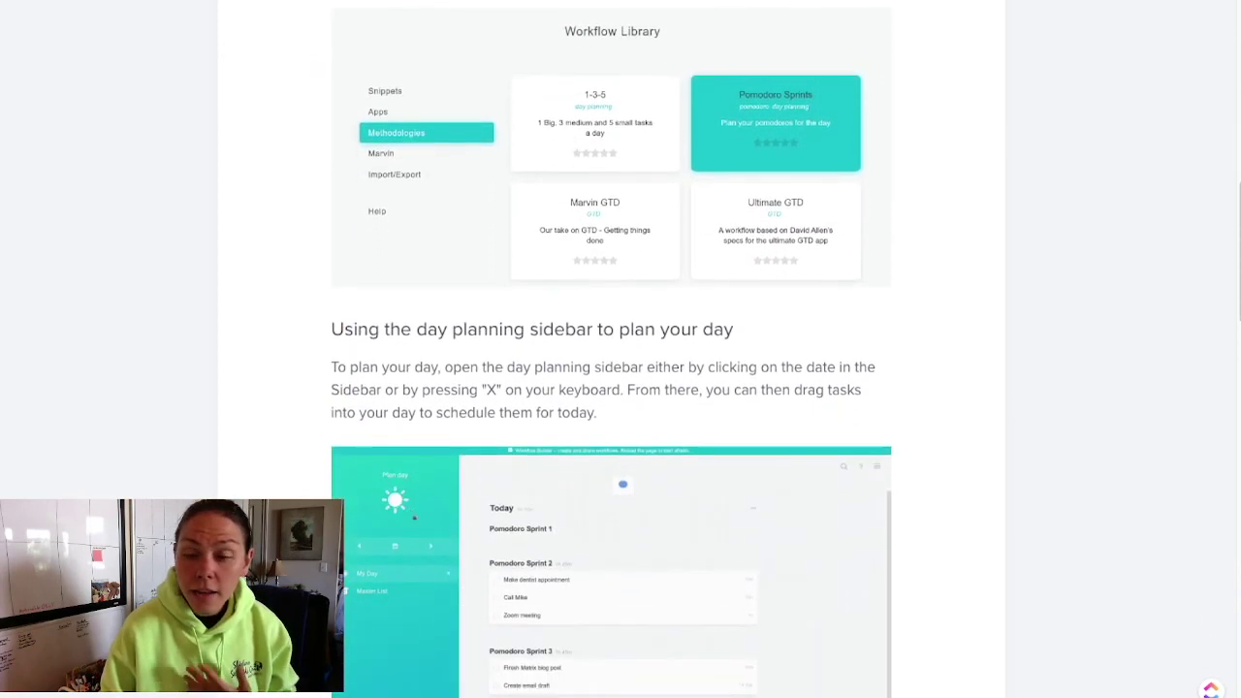
{"action": "scroll", "coordinate": [621, 349], "scroll_direction": "down", "scroll_amount": 10}
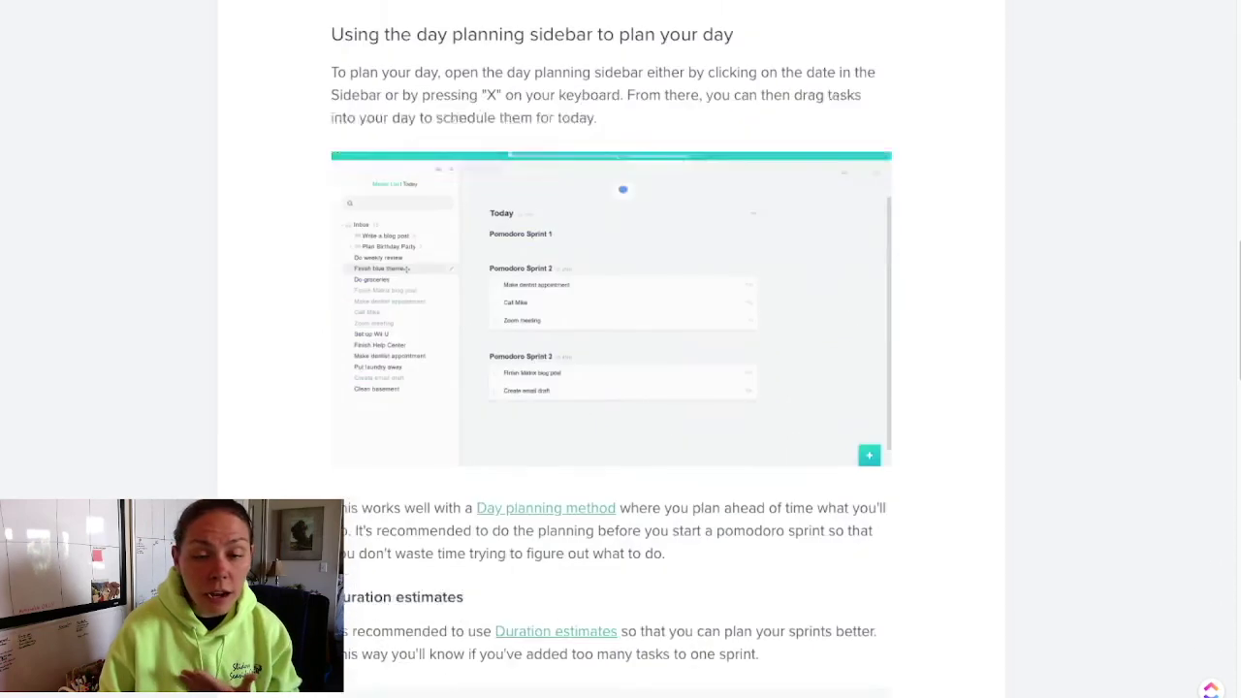
{"action": "scroll", "coordinate": [620, 349], "scroll_direction": "down", "scroll_amount": 10}
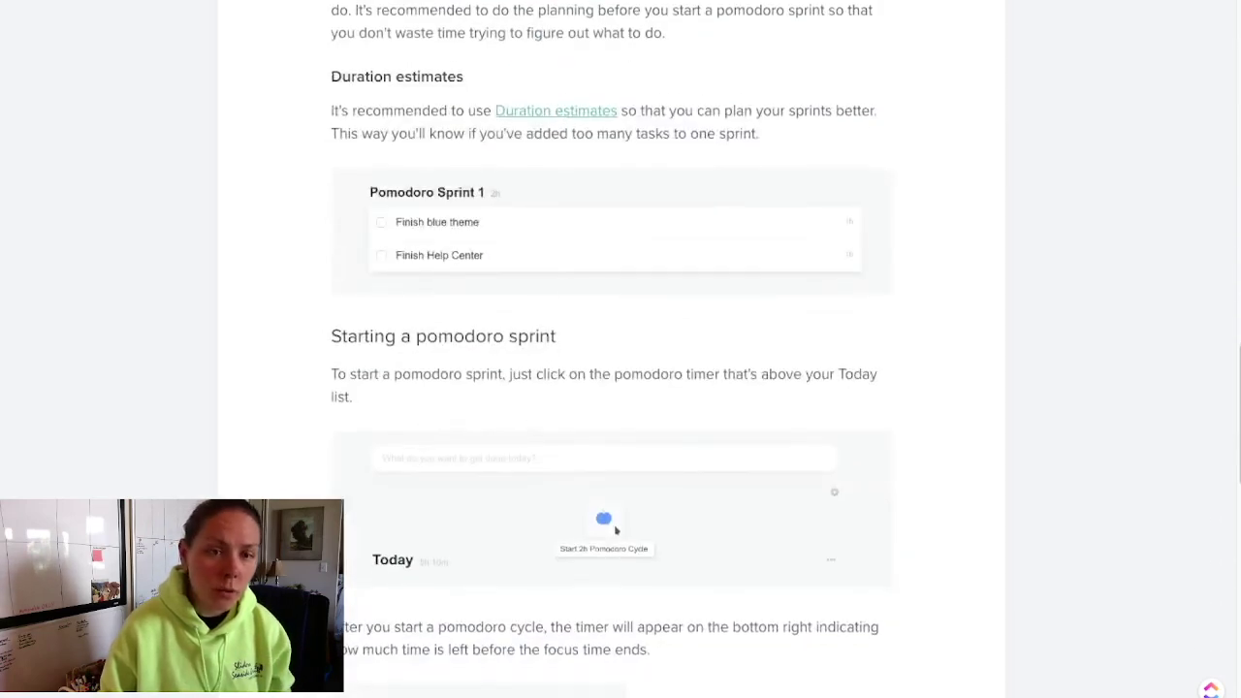
{"action": "scroll", "coordinate": [621, 349], "scroll_direction": "down", "scroll_amount": 10}
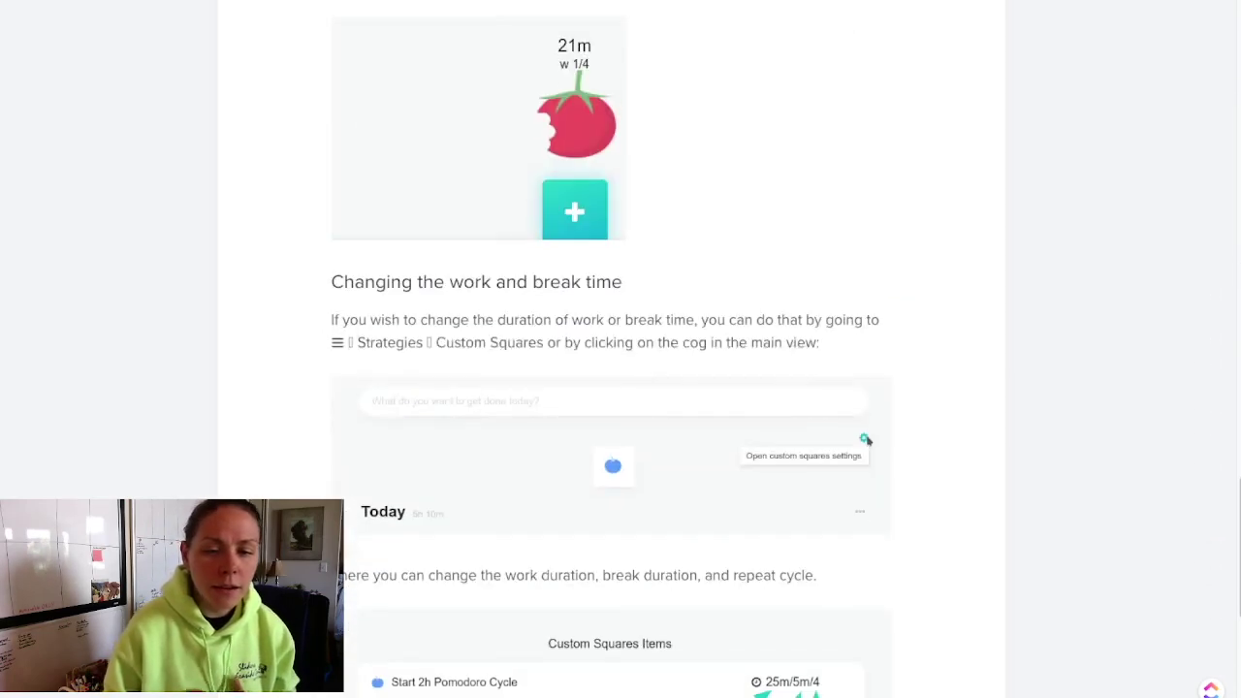
{"action": "scroll", "coordinate": [621, 349], "scroll_direction": "down", "scroll_amount": 1}
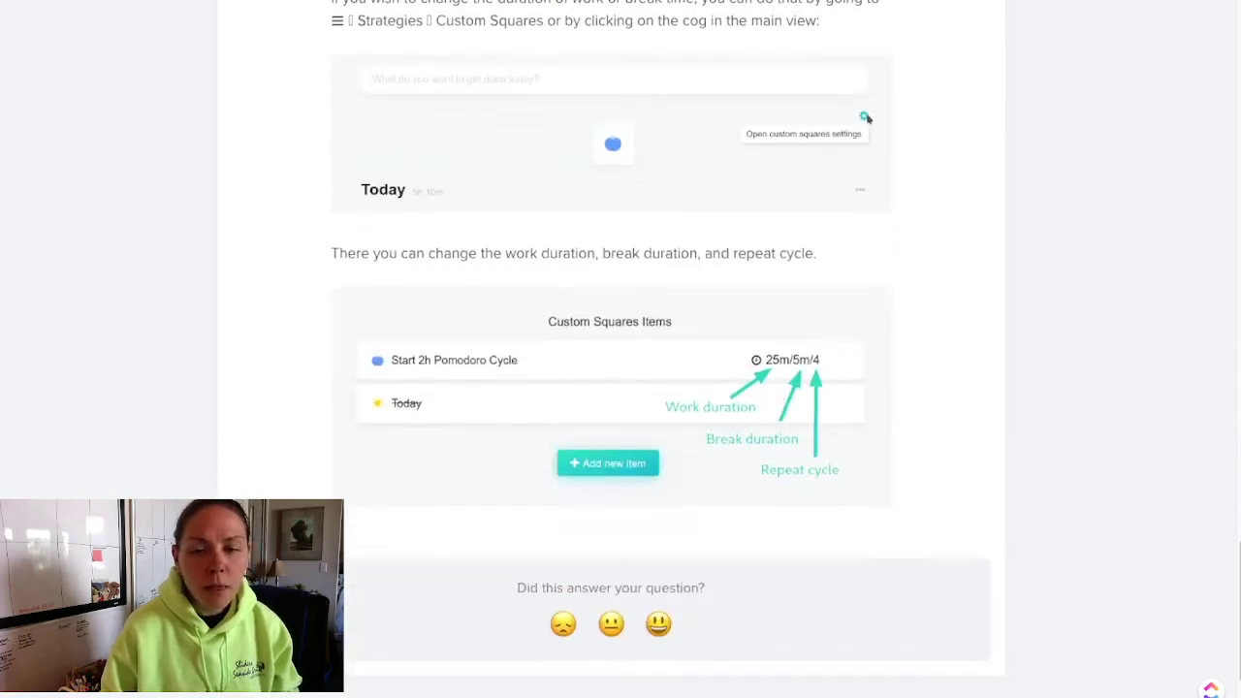
{"action": "scroll", "coordinate": [620, 349], "scroll_direction": "up", "scroll_amount": 9}
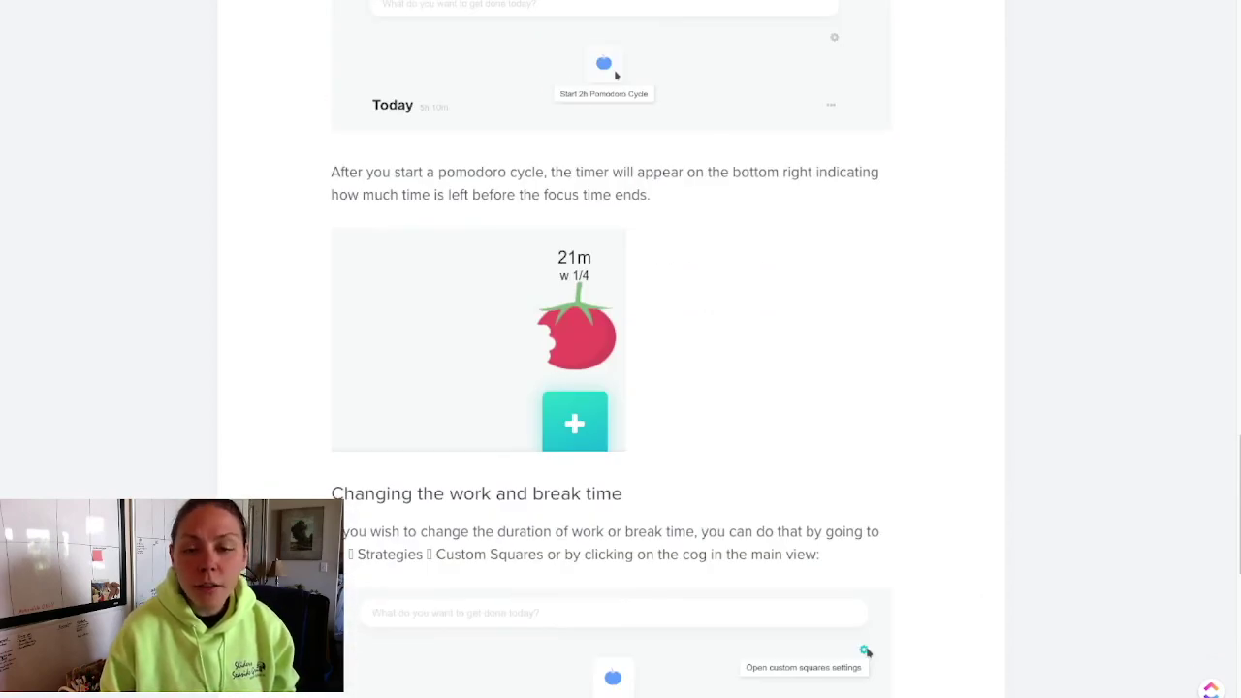
{"action": "scroll", "coordinate": [620, 349], "scroll_direction": "up", "scroll_amount": 14}
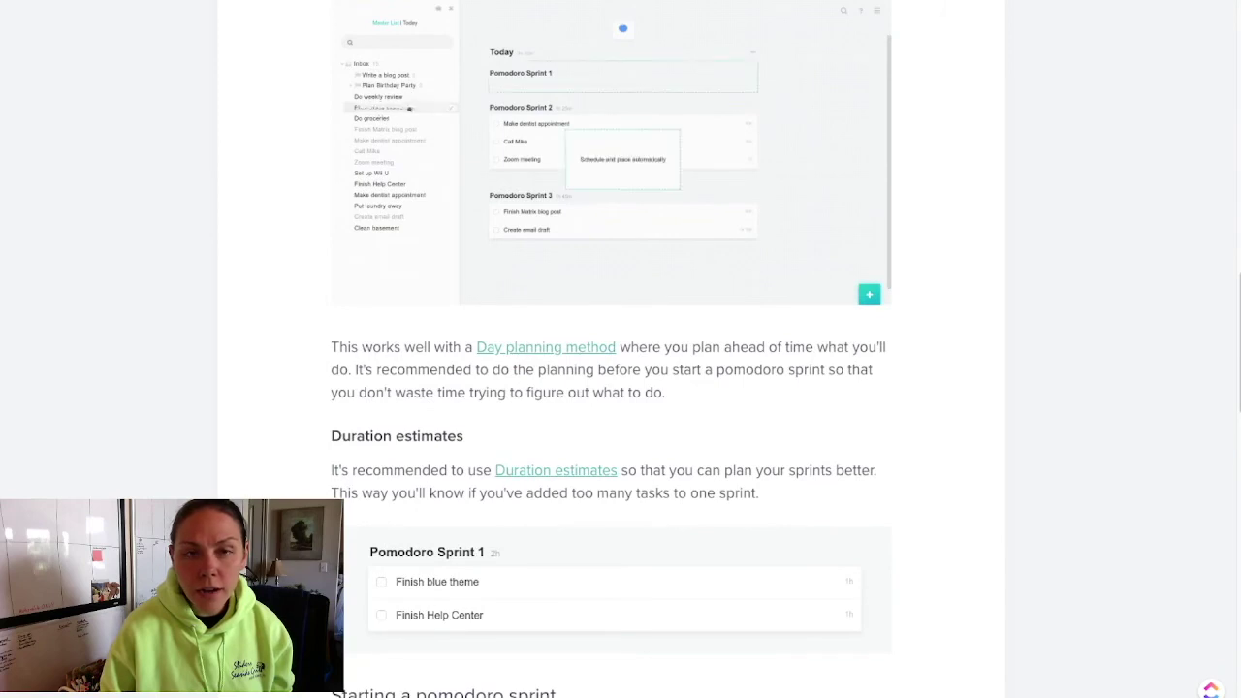
{"action": "scroll", "coordinate": [620, 349], "scroll_direction": "up", "scroll_amount": 6}
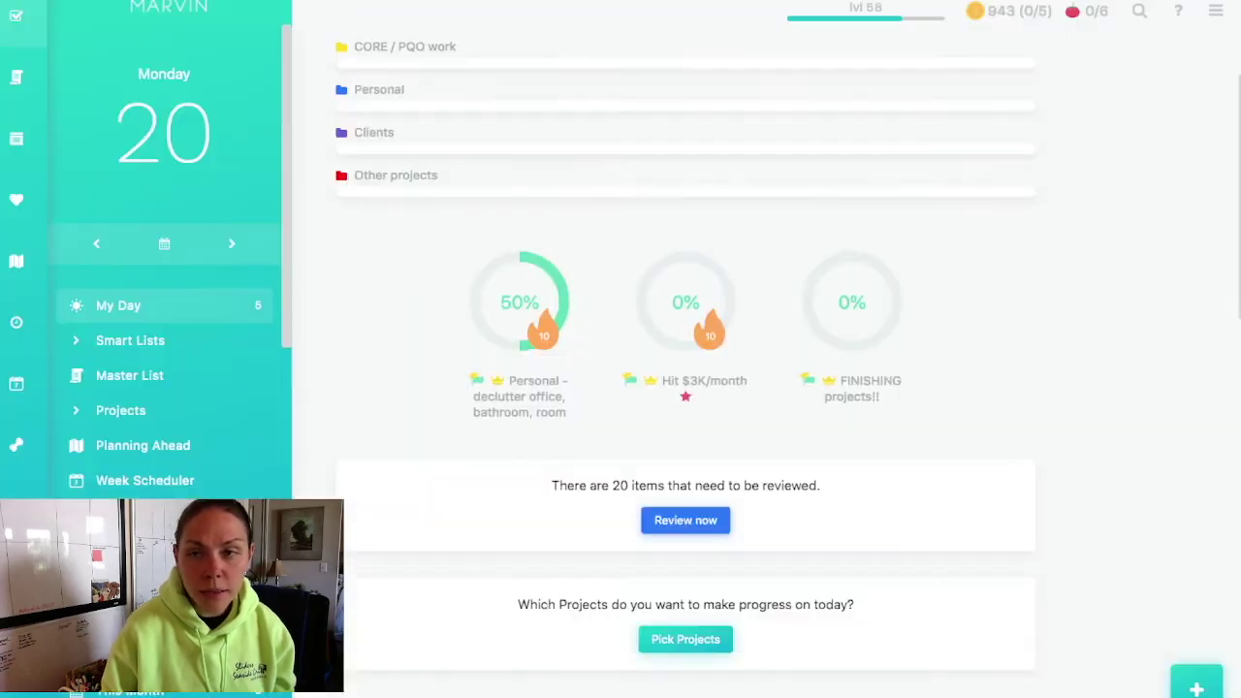
- Open Workflow Templates, view Methodologies, then Marvin's templates like Solid Workflow and Week List
{"action": "left_click", "coordinate": [1215, 11]}
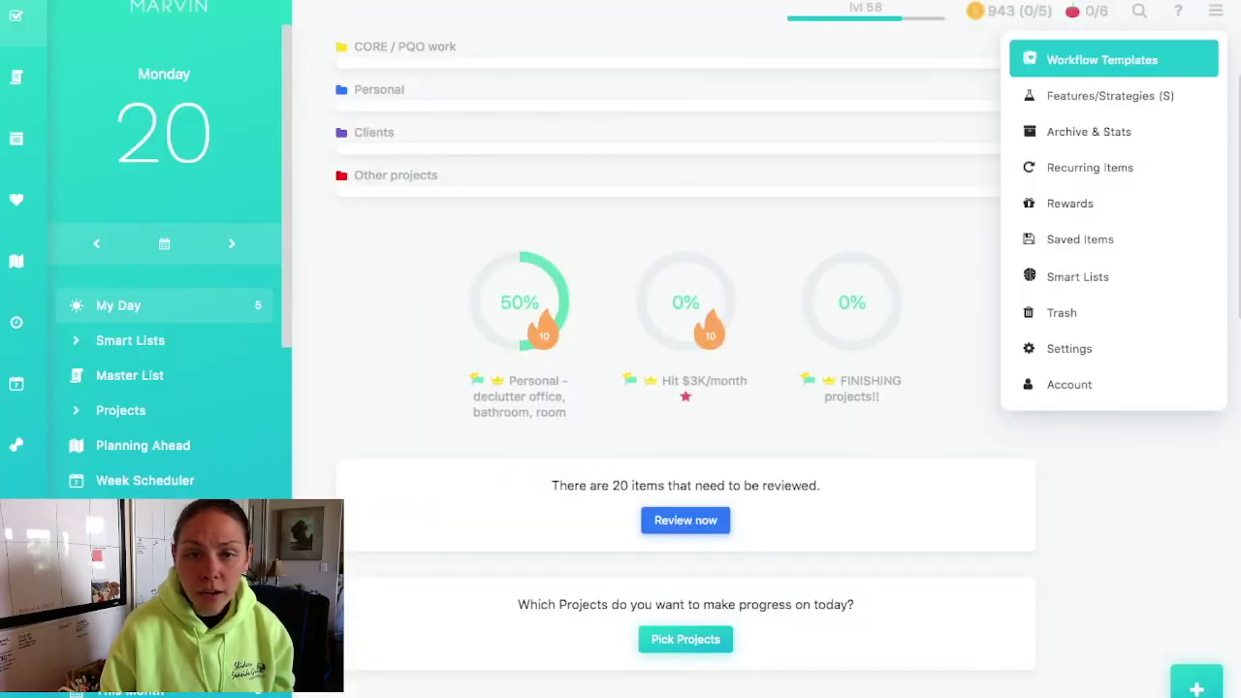
{"action": "left_click", "coordinate": [1101, 59]}
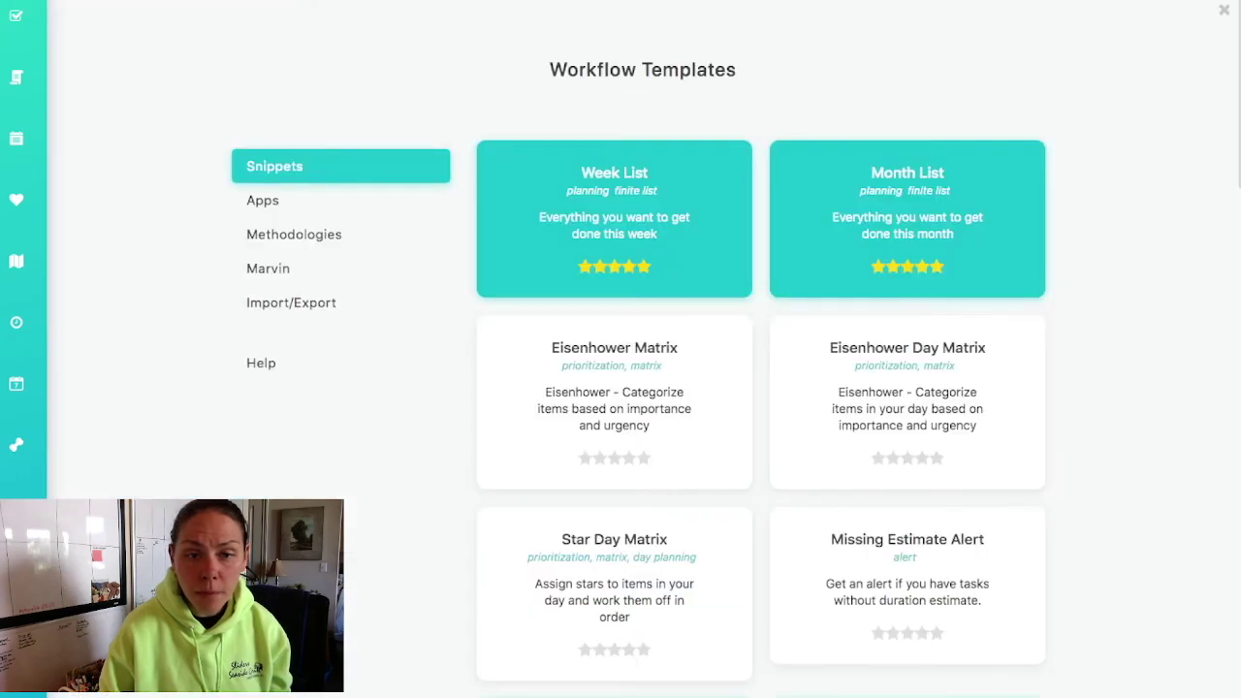
{"action": "left_click", "coordinate": [293, 234]}
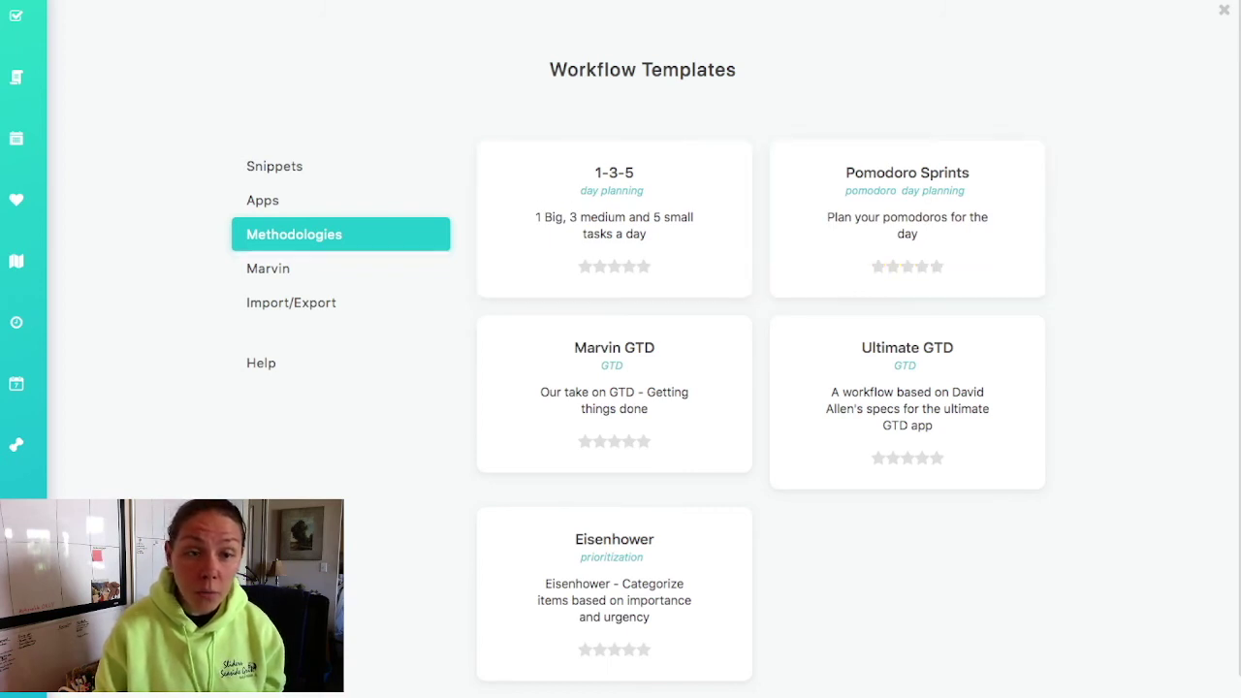
{"action": "left_click", "coordinate": [268, 268]}
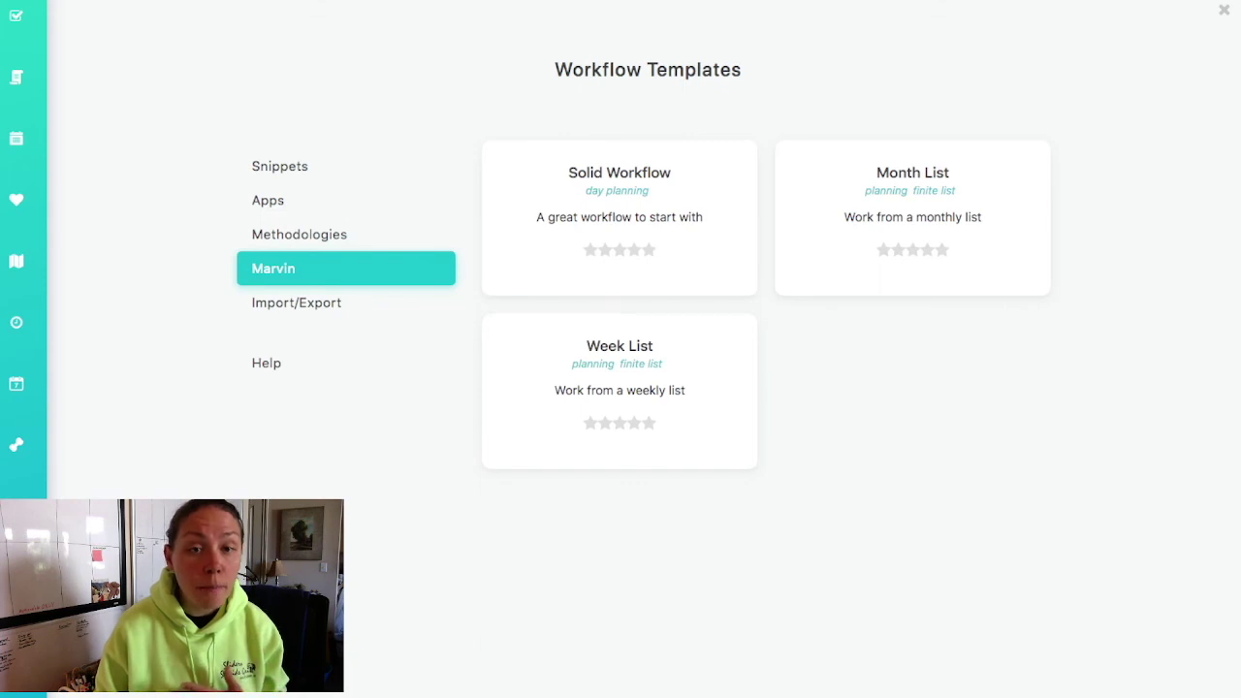